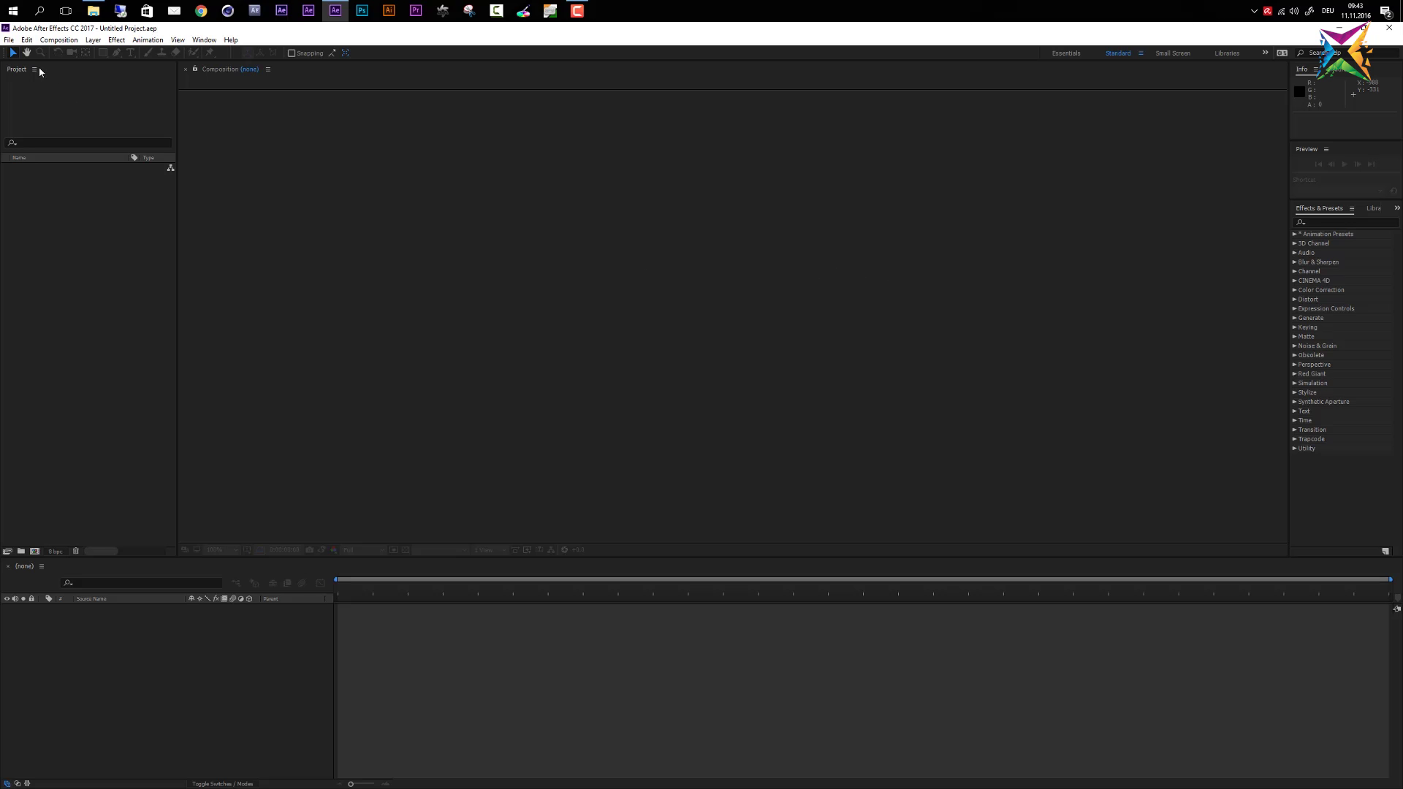
- Open the Edit menu to begin reaching the program preferences
click(27, 40)
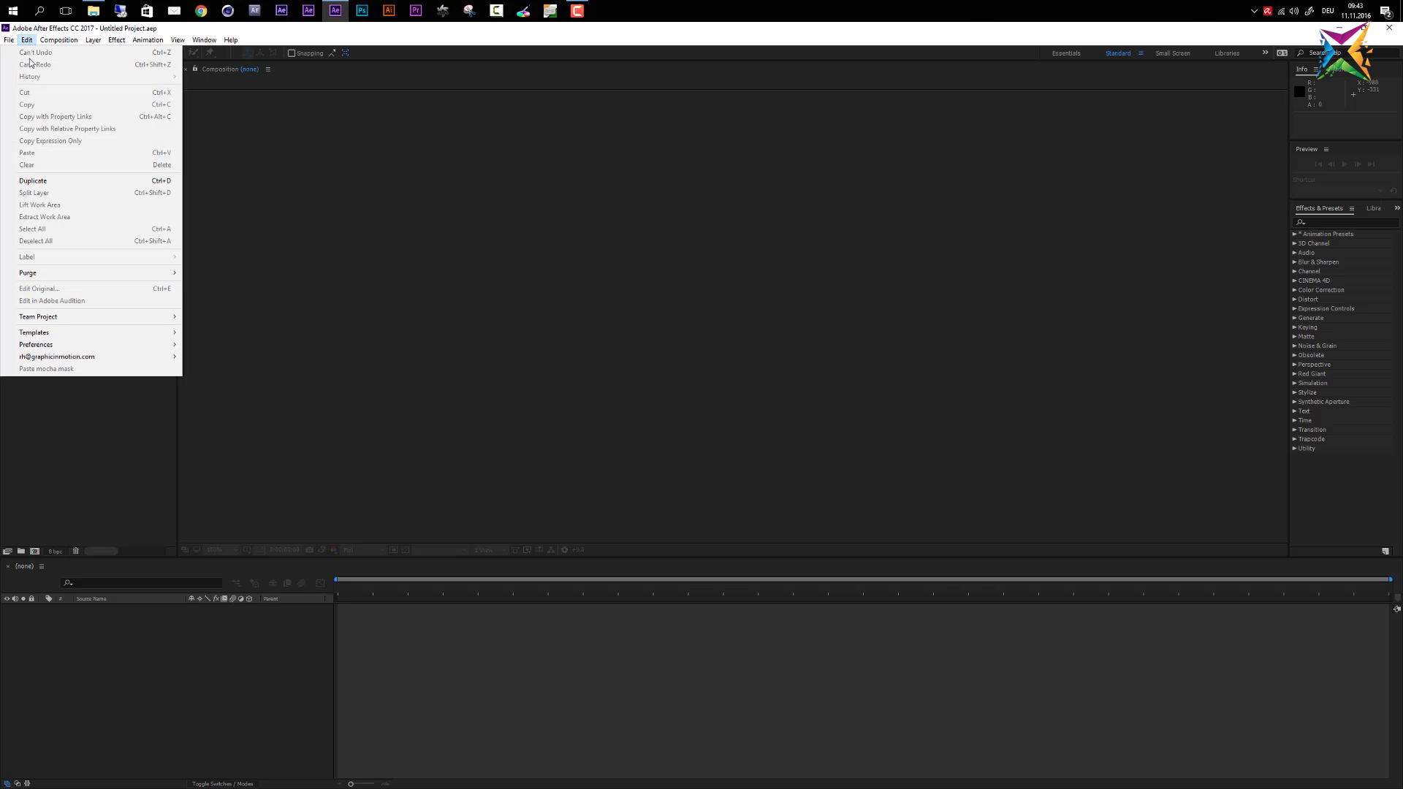
- Choose Preferences > General to bring up the General preferences page
mouse_move(40, 347)
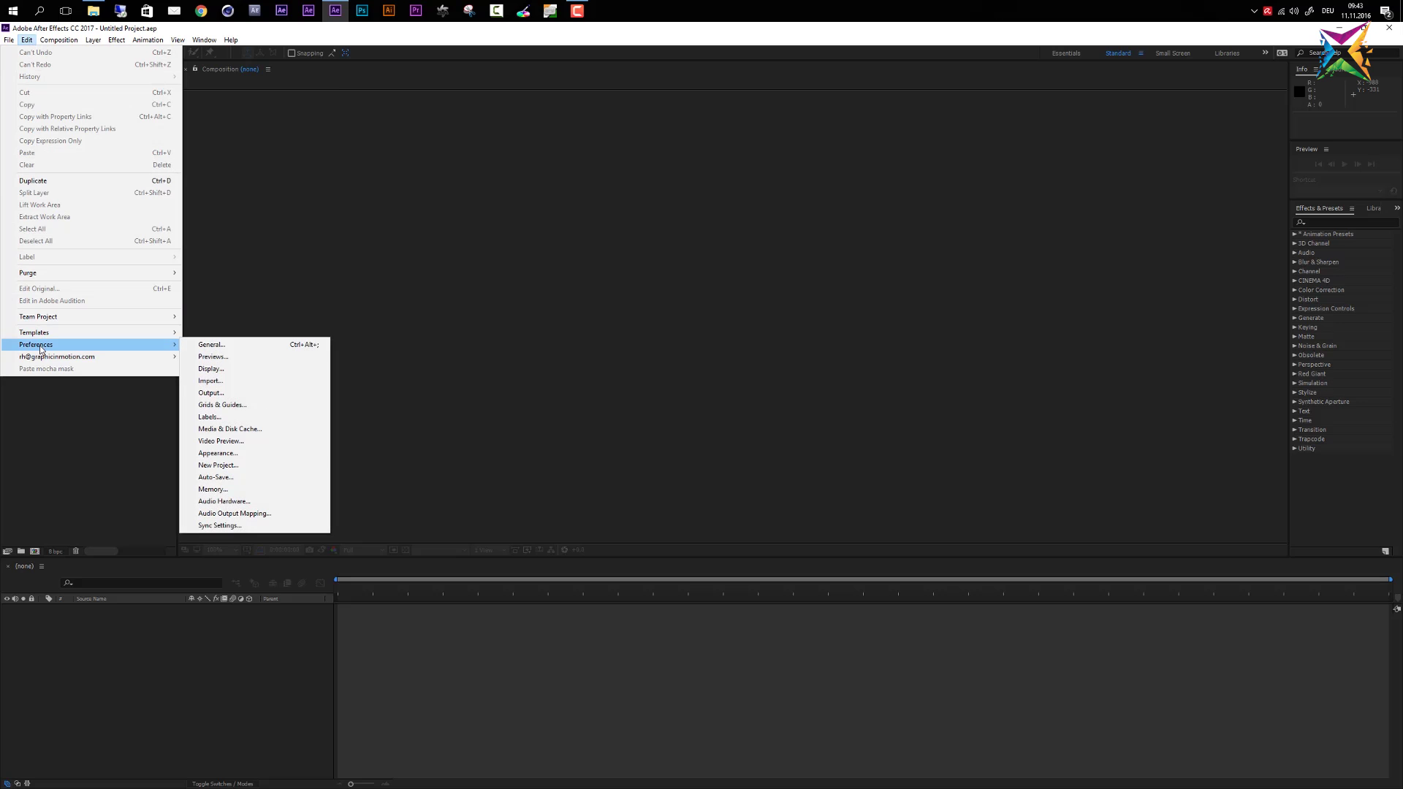
click(210, 345)
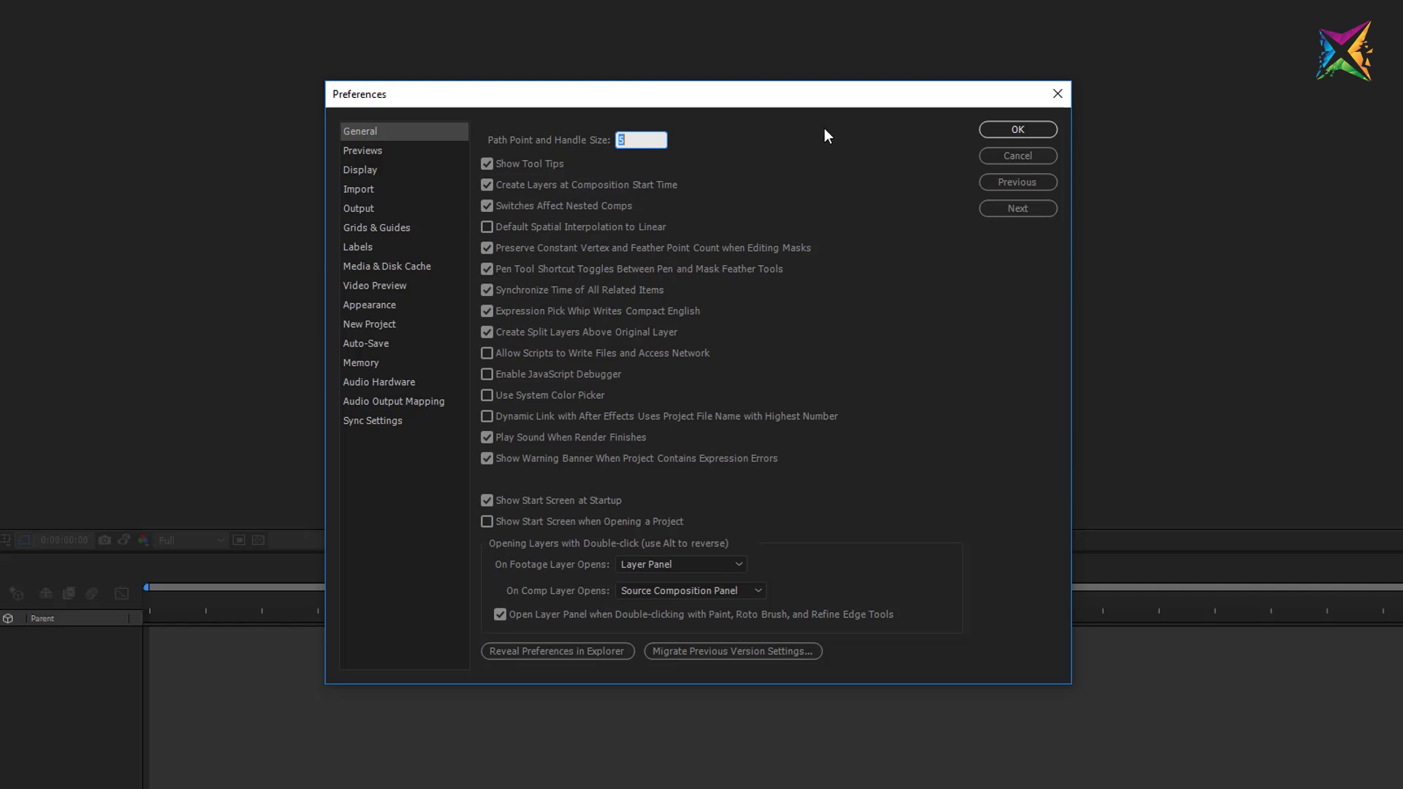
- Browse the Previews, Display, Import, Output, Grids & Guides and Labels preference pages
click(375, 149)
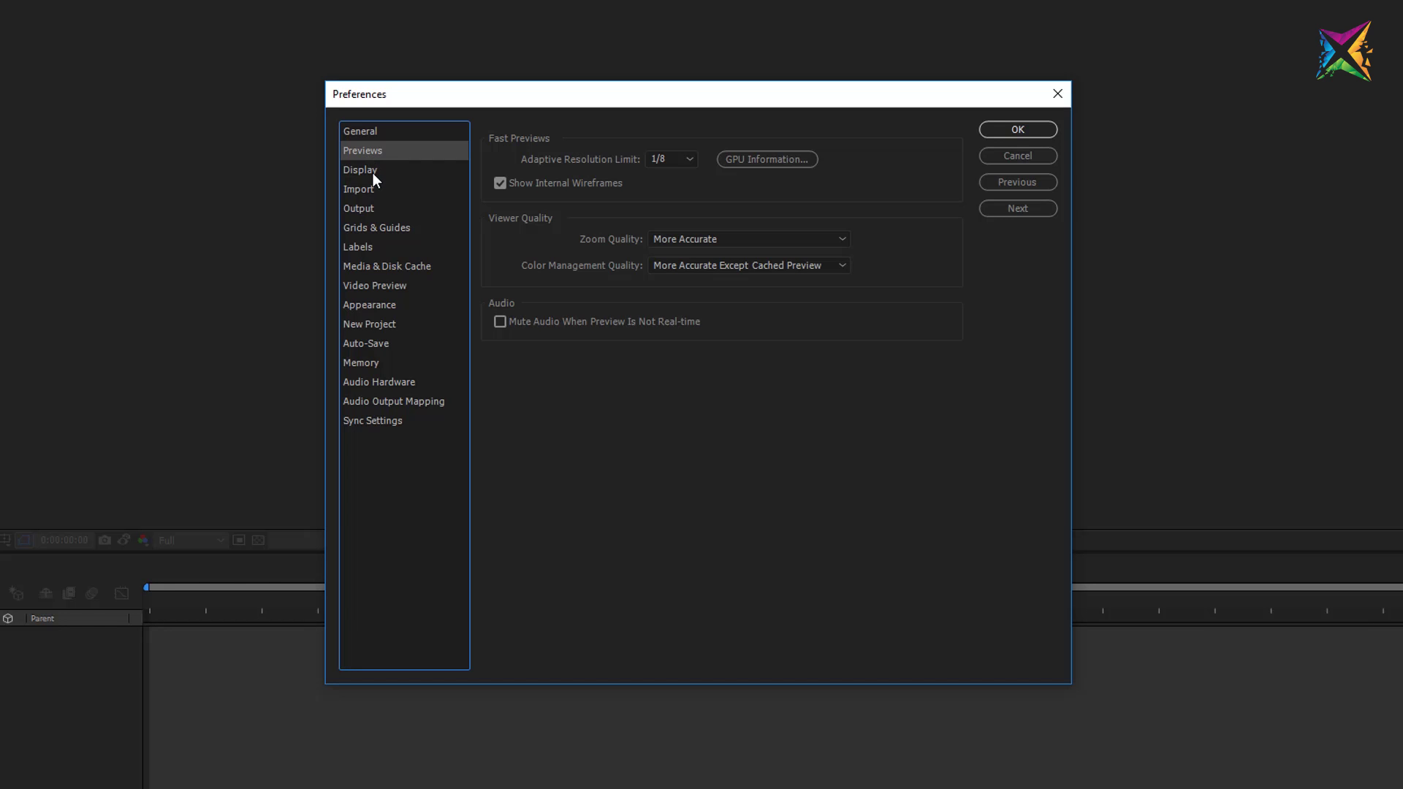
click(373, 172)
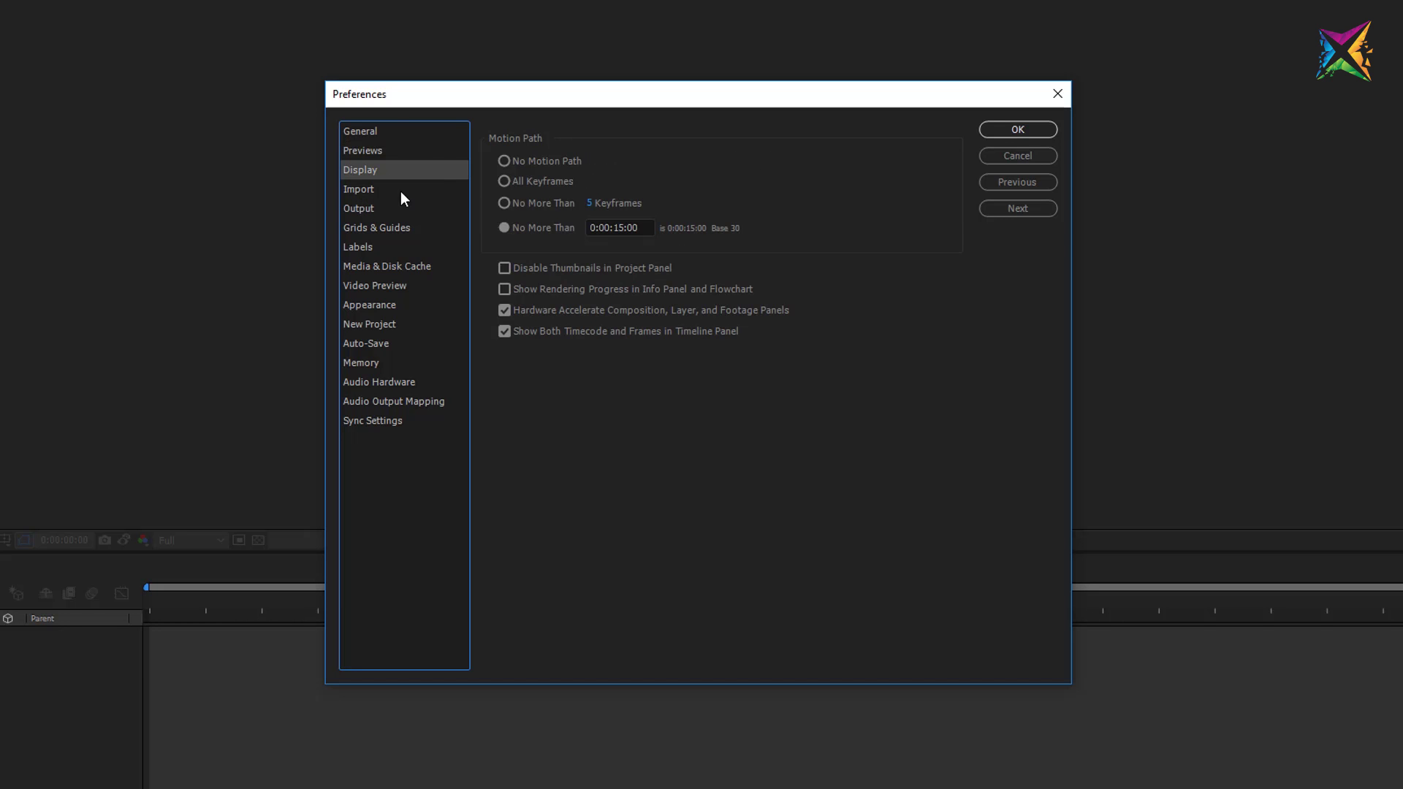
click(368, 191)
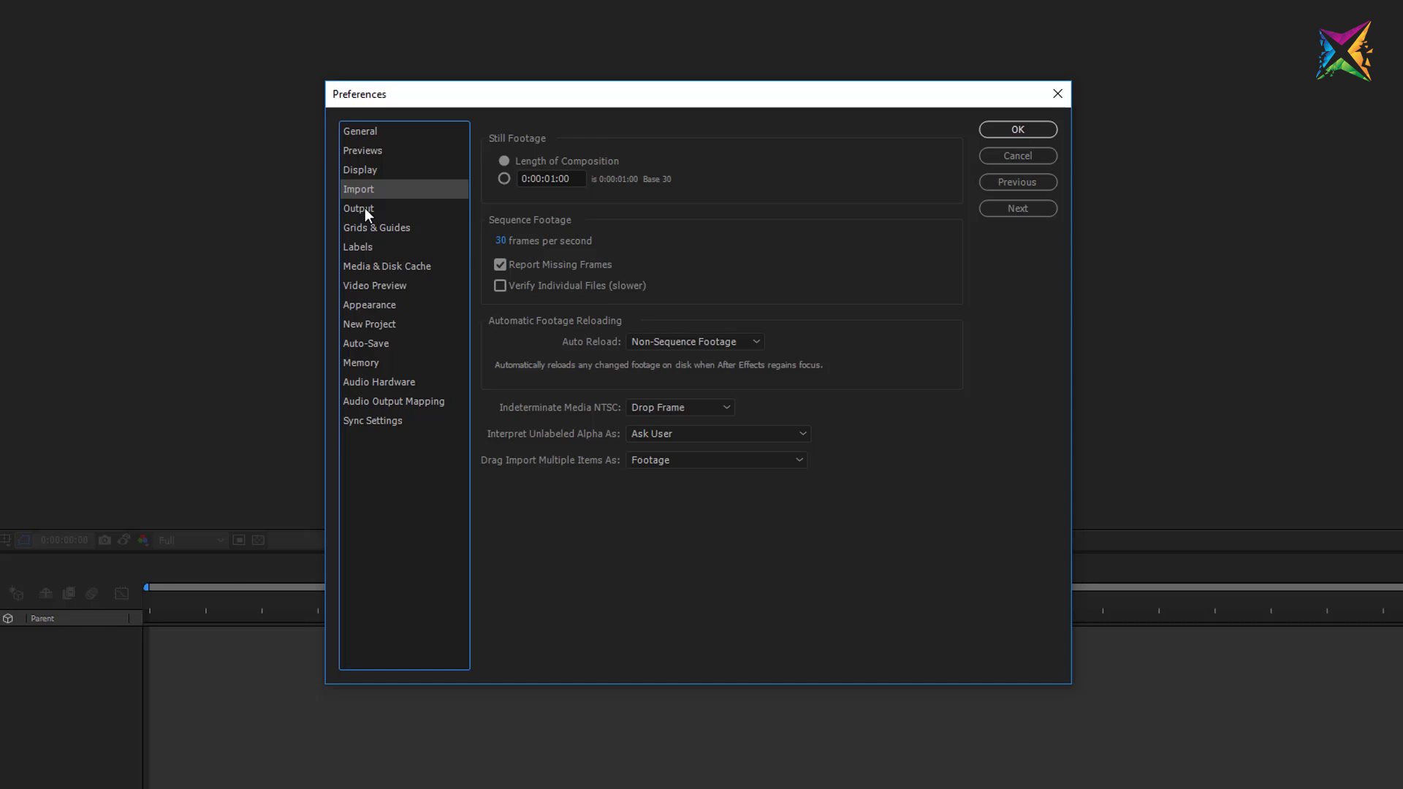
click(365, 211)
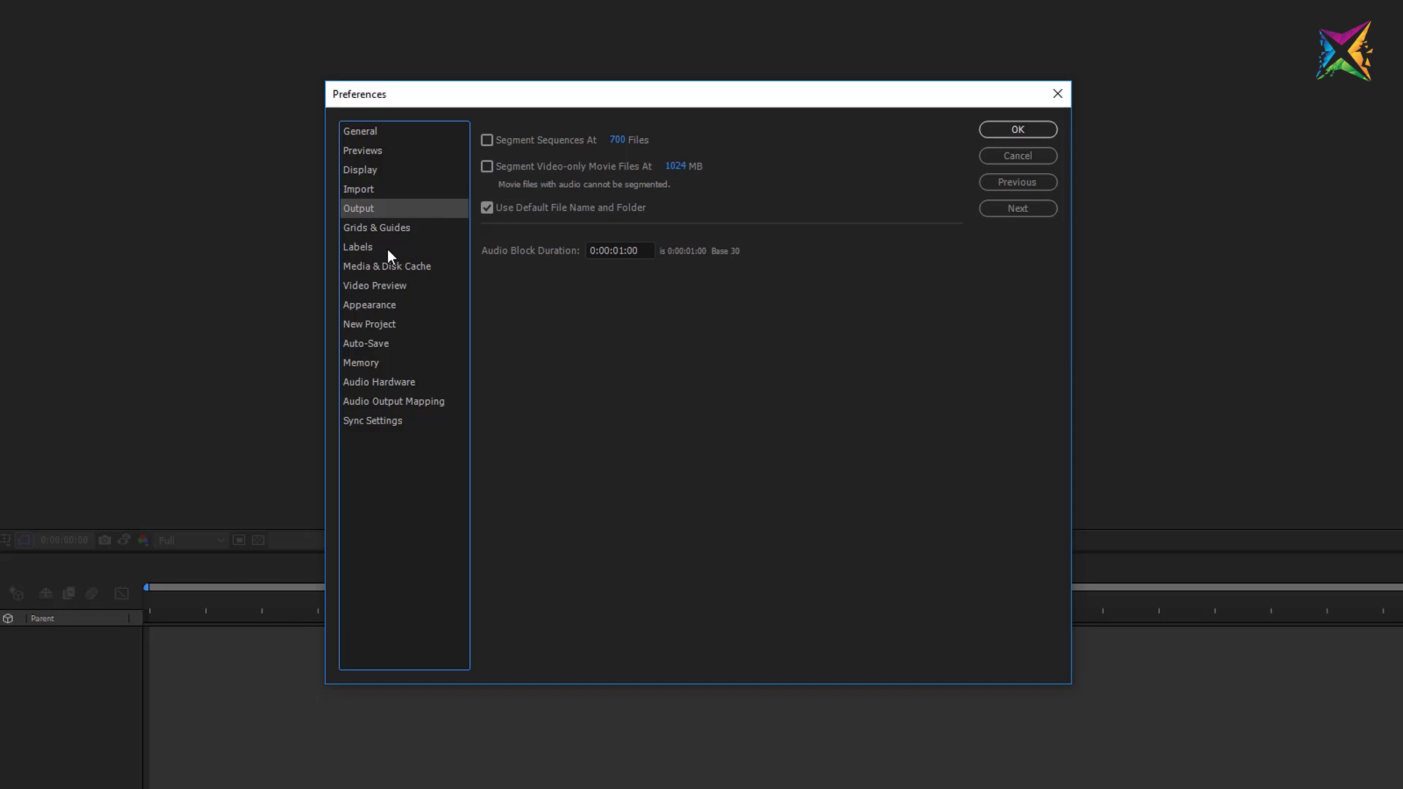
click(383, 229)
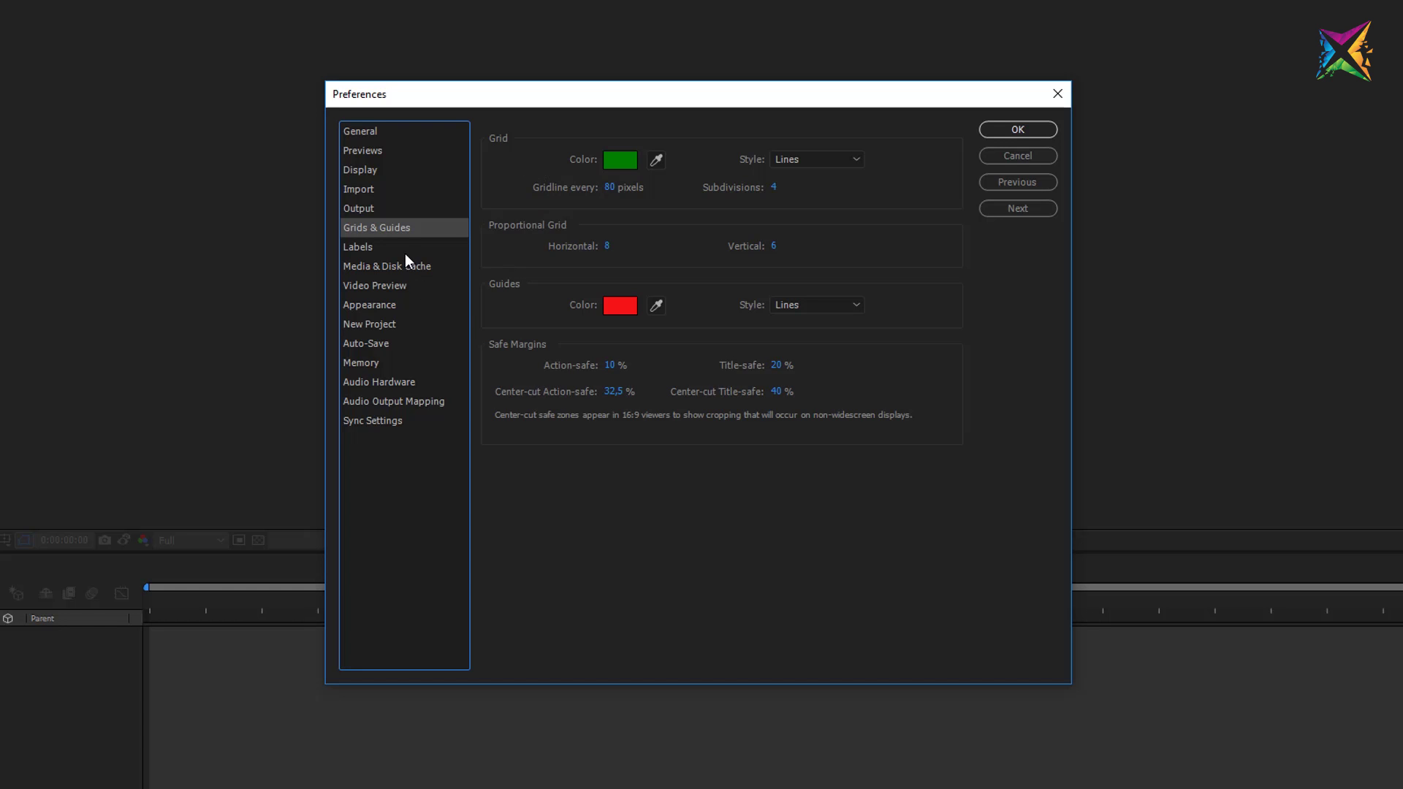
click(364, 248)
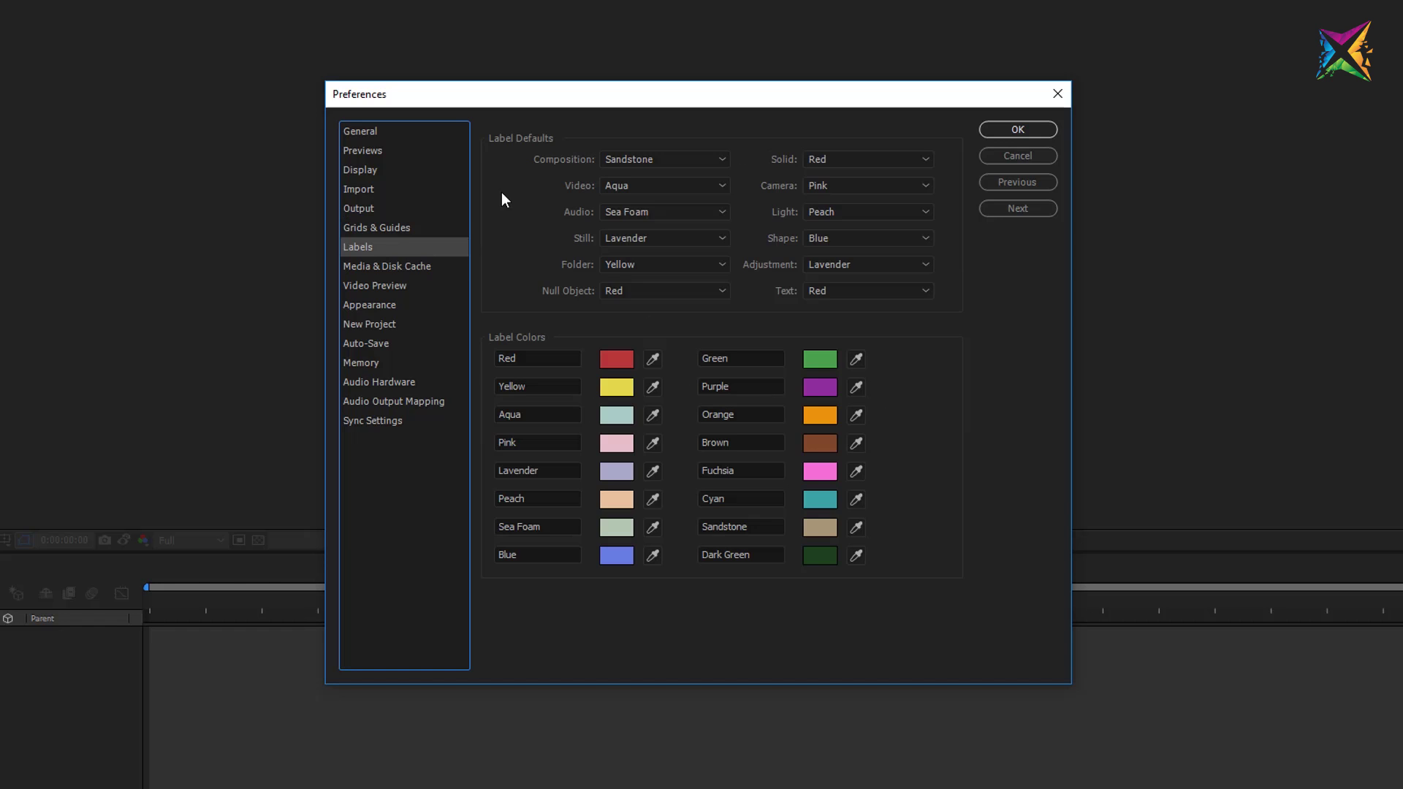
click(392, 271)
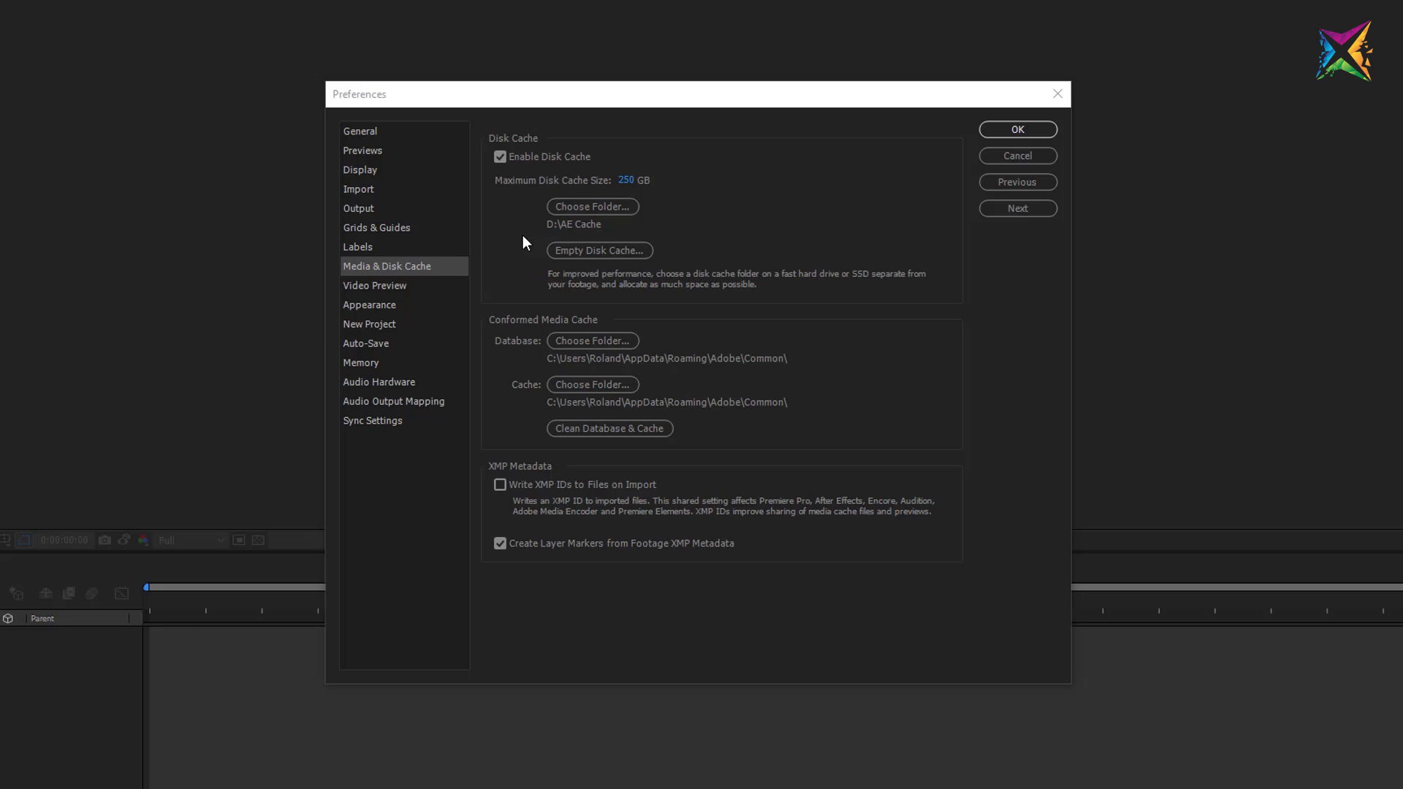
- View Video Preview, then try the interface brightness slider on the Appearance page
click(390, 290)
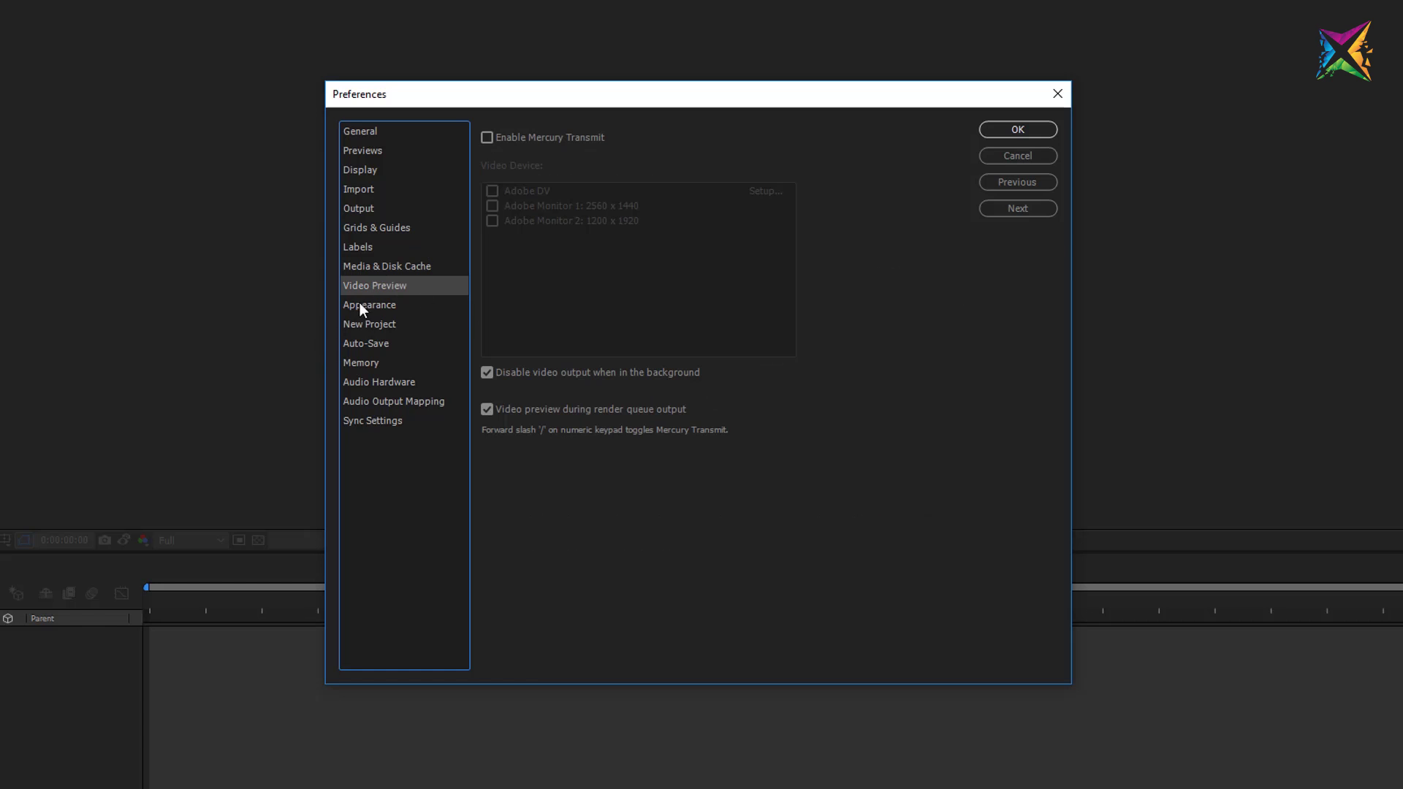
click(371, 308)
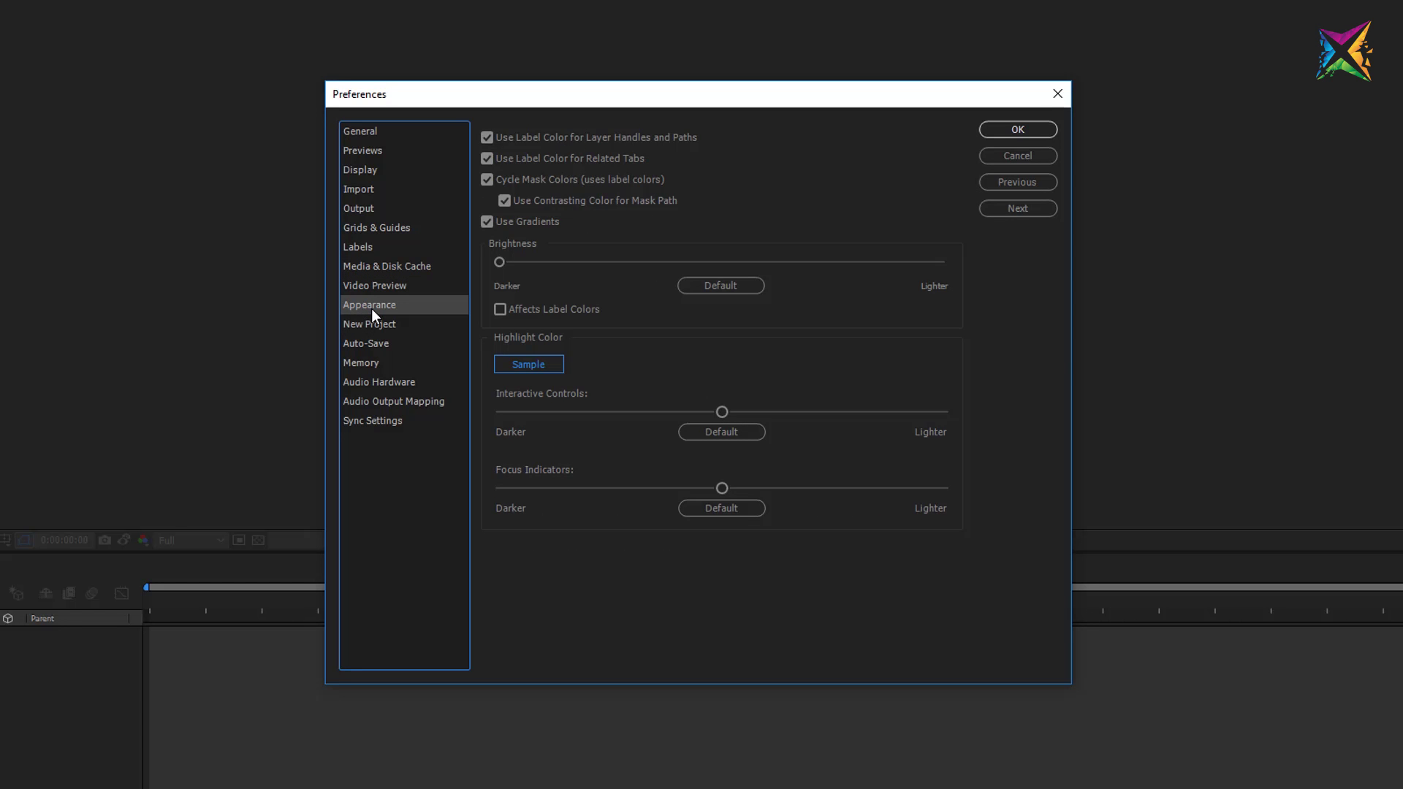
click(500, 263)
drag(547, 267, 485, 283)
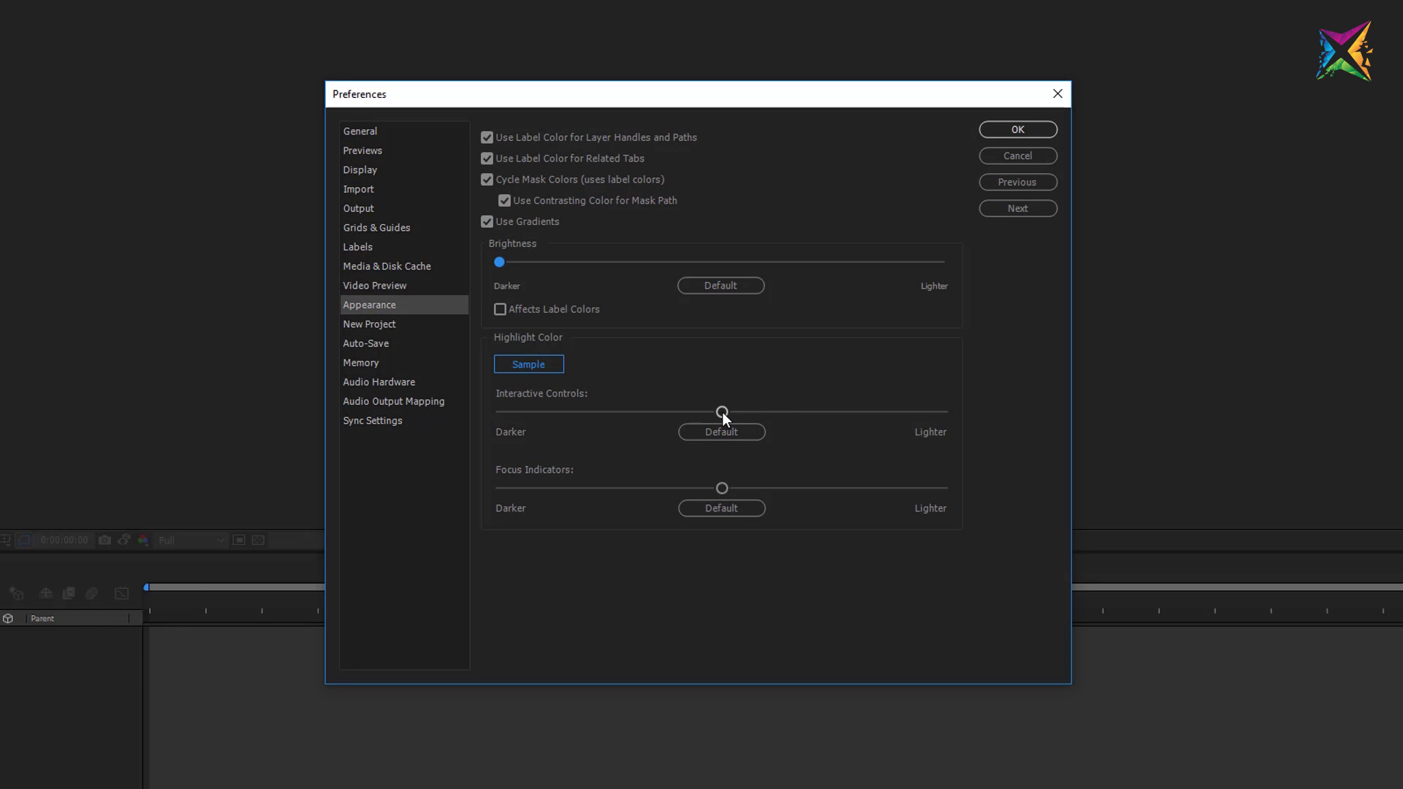
- Test both highlight colour sliders, then reset interactive controls and focus indicators to default
drag(722, 413, 519, 416)
click(713, 504)
drag(722, 490, 622, 496)
drag(489, 504, 519, 488)
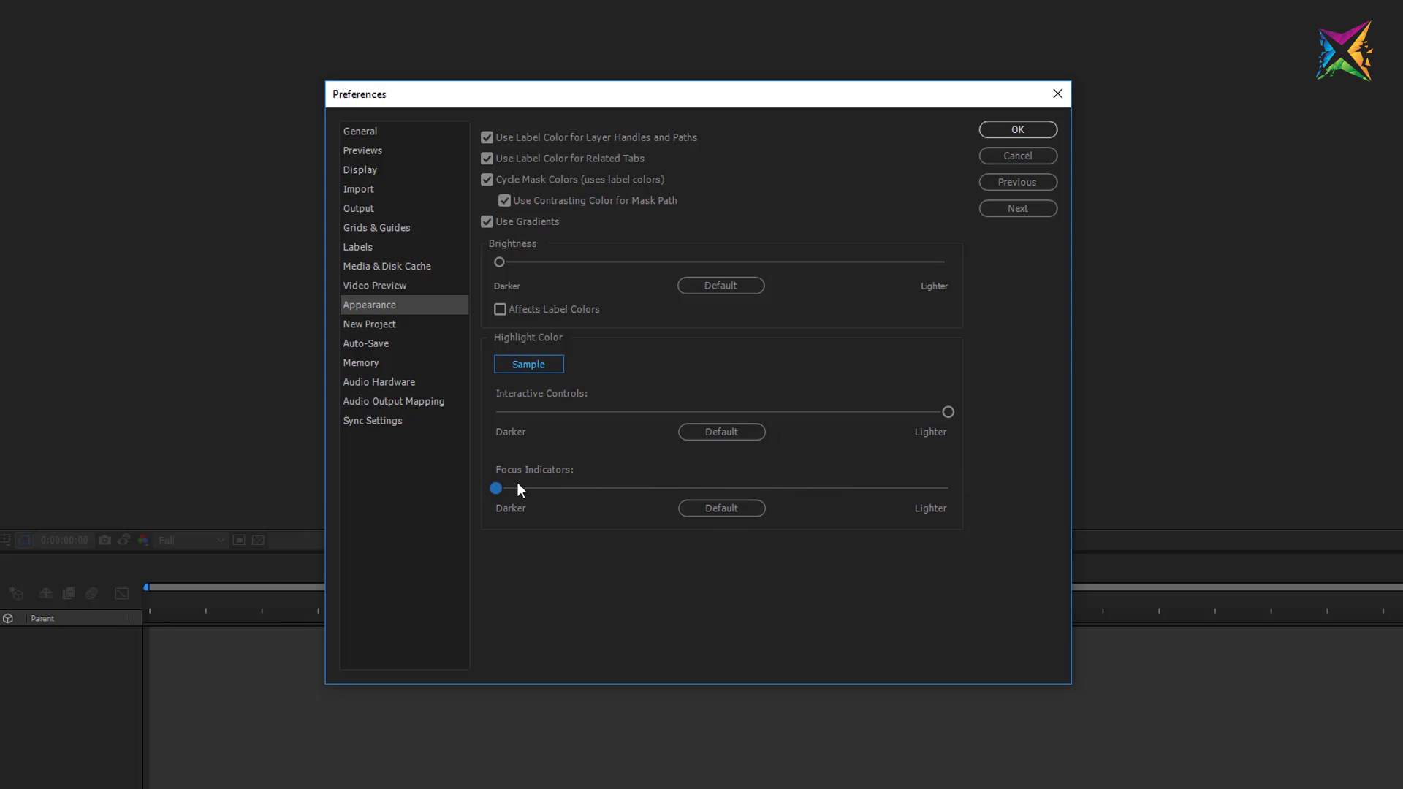
click(728, 437)
click(739, 512)
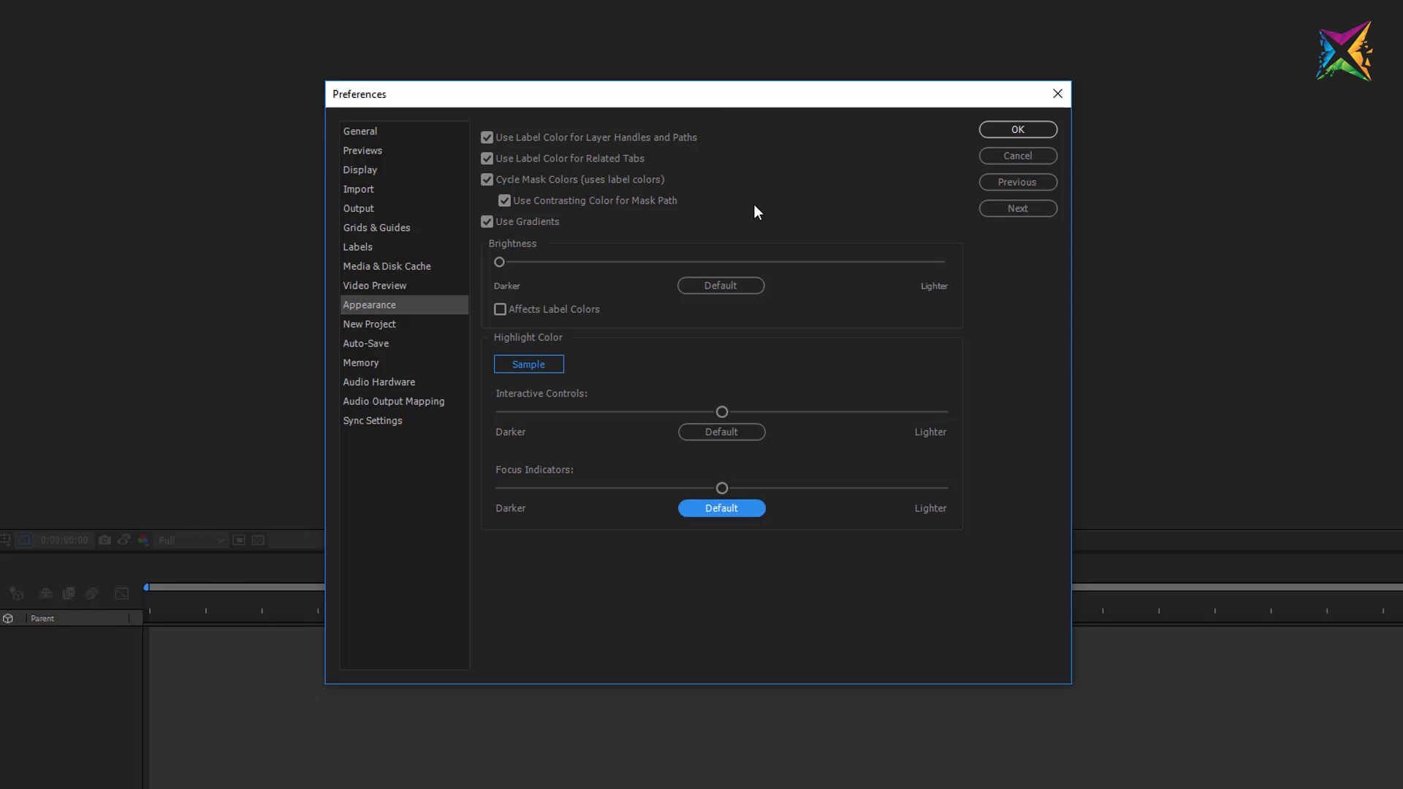
- Review New Project, then Auto-Save settings: every 20 minutes, keeping 10 versions
click(383, 331)
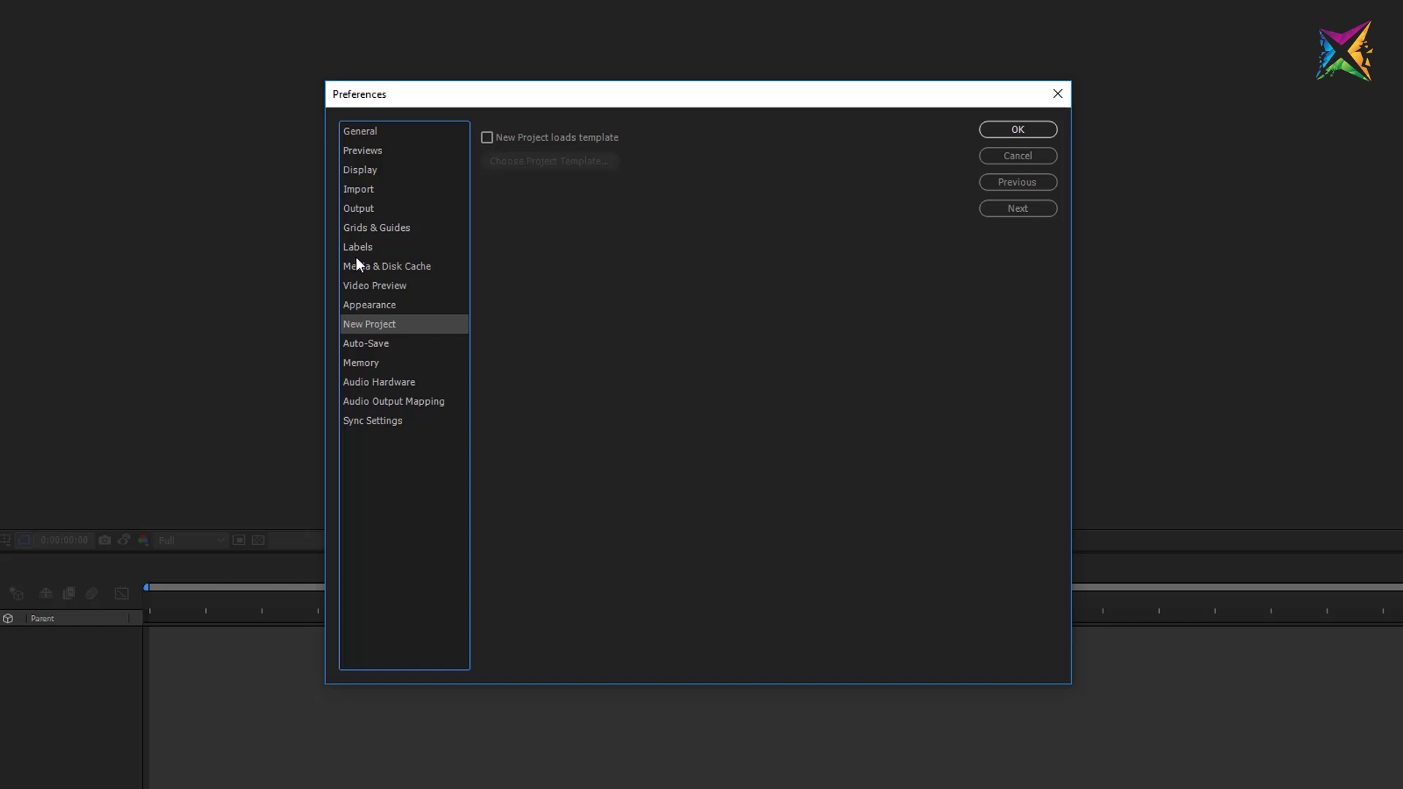
click(377, 350)
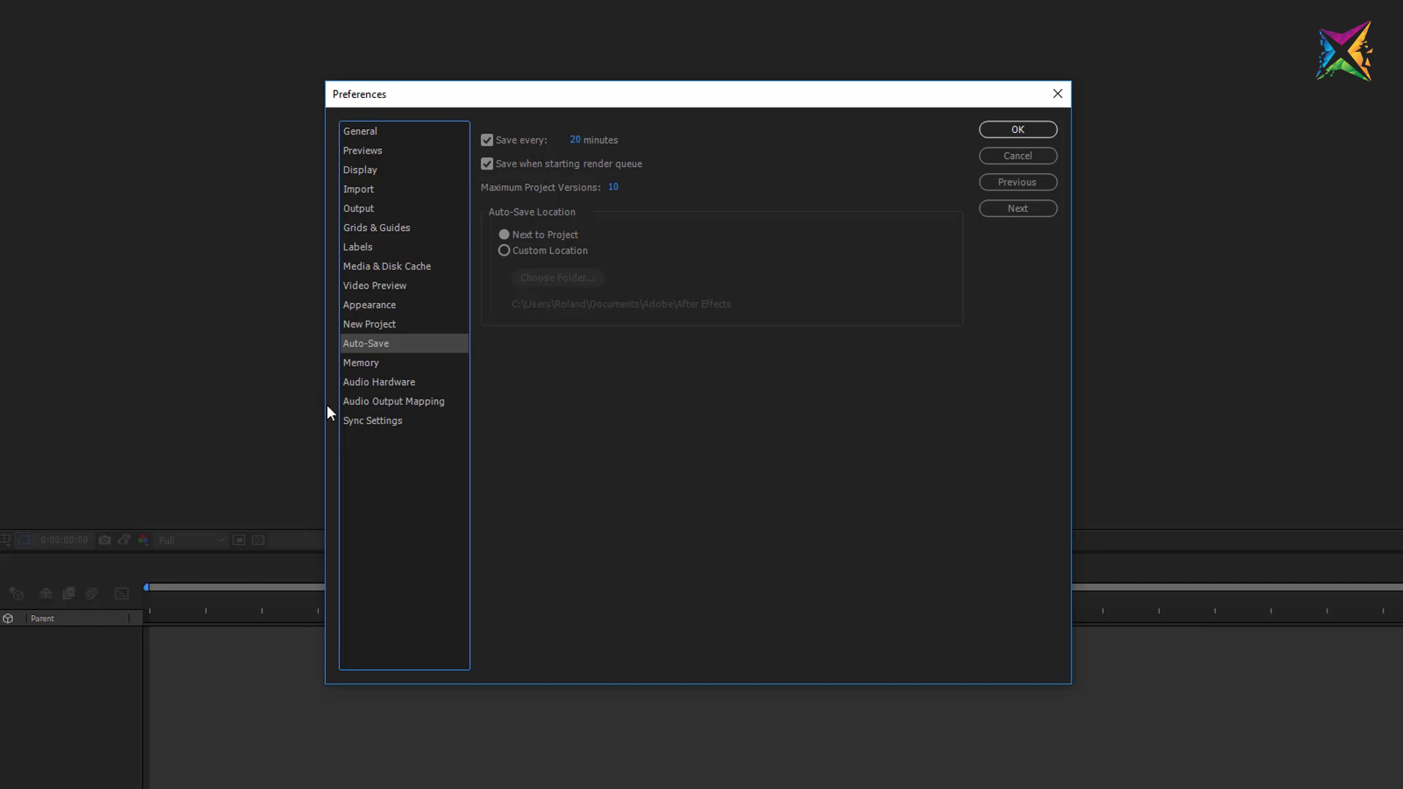
- Show the Memory page: 6 GB of 63,9 GB RAM reserved for other applications
click(360, 365)
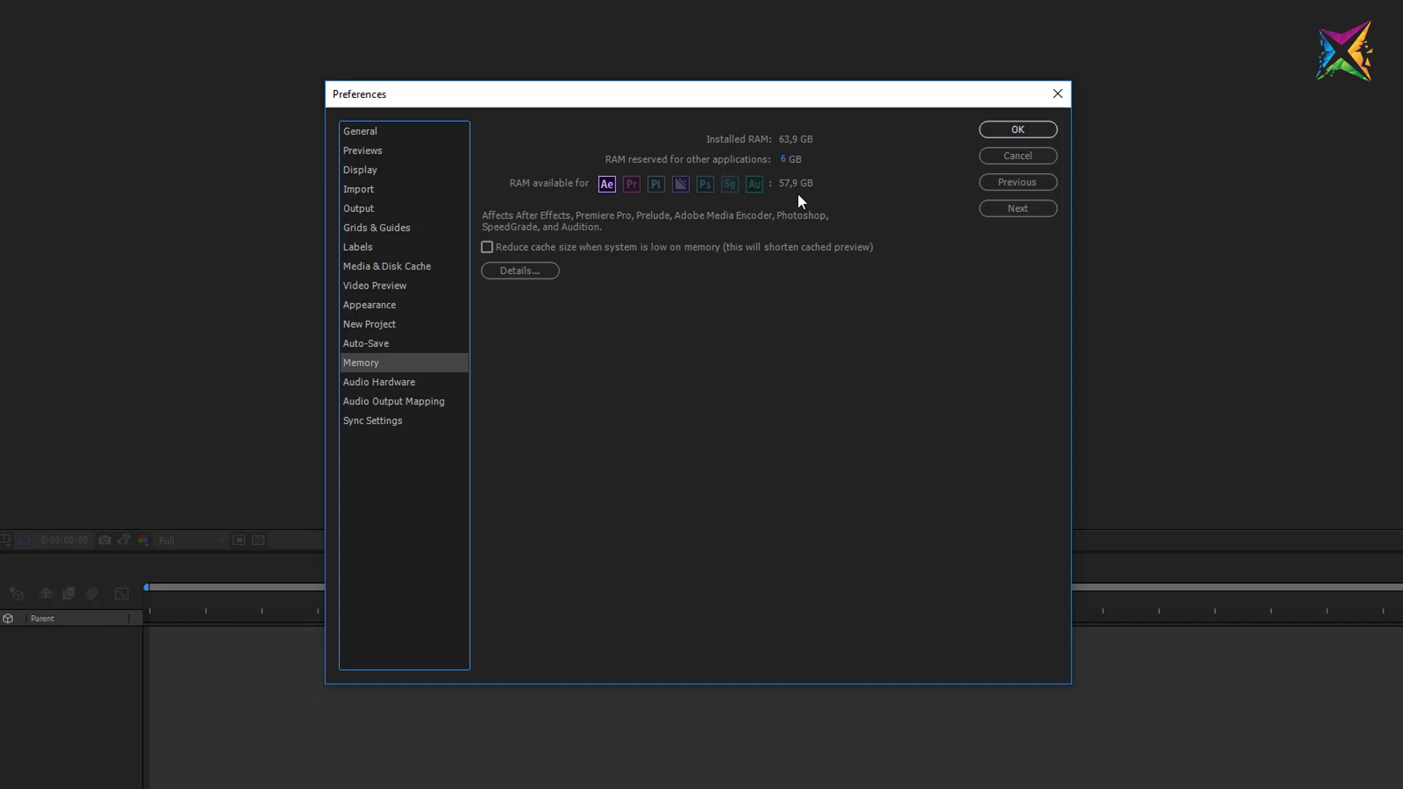
- Bring up Windows Task Manager with Ctrl+Shift+Esc to compare system memory
key(ctrl+shift+Escape)
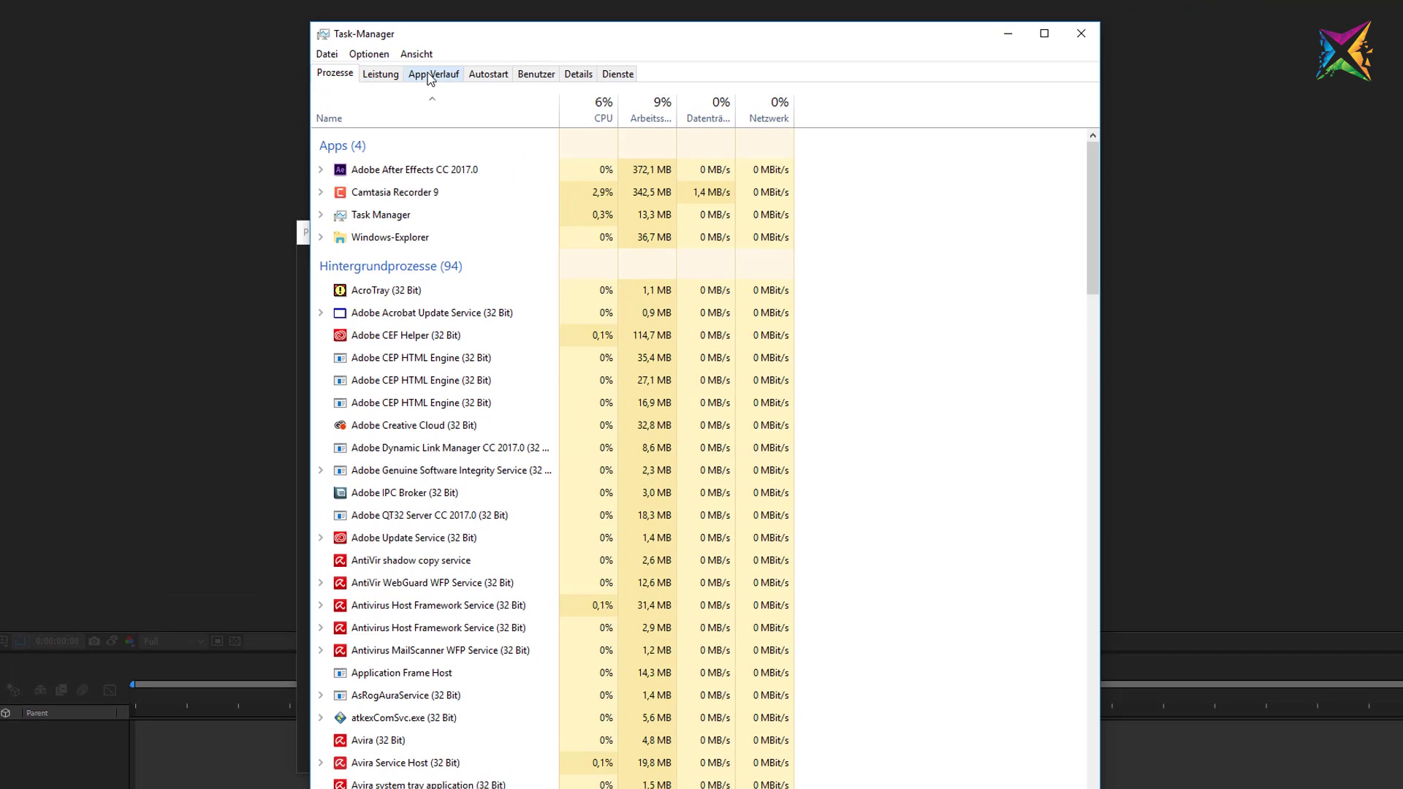
- Check memory use on the Leistung tab (5,4 GB of 64 GB), then close Task Manager
click(376, 76)
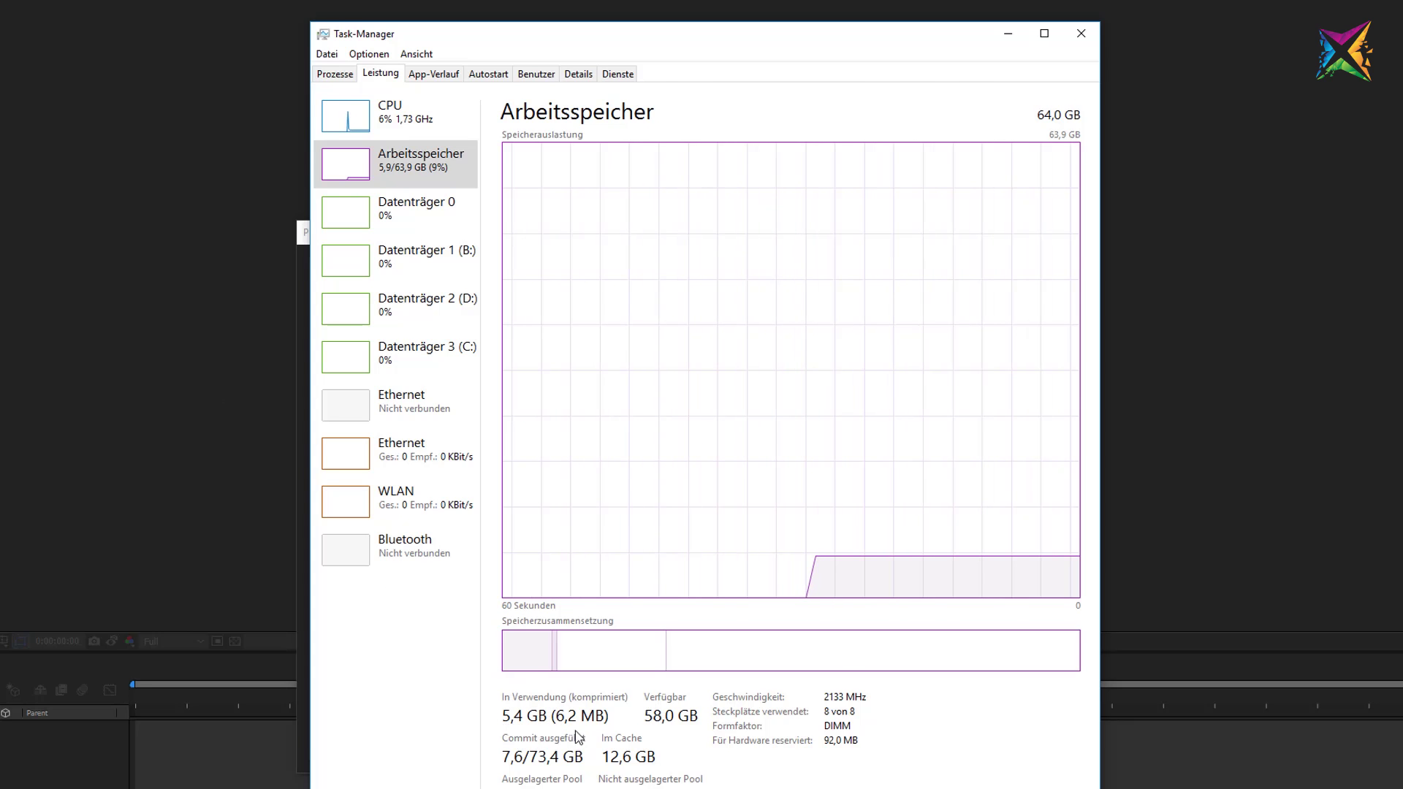
mouse_move(512, 702)
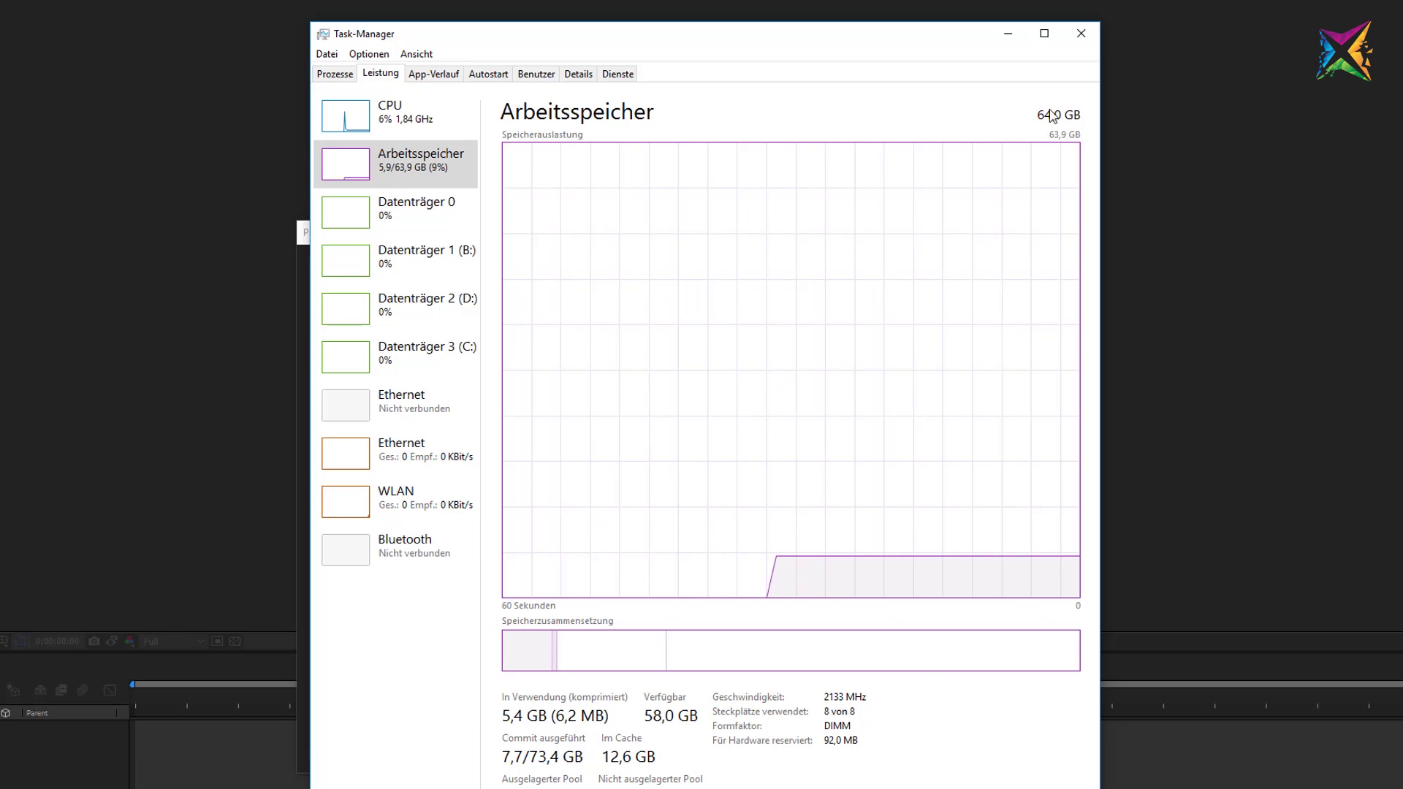
click(1081, 33)
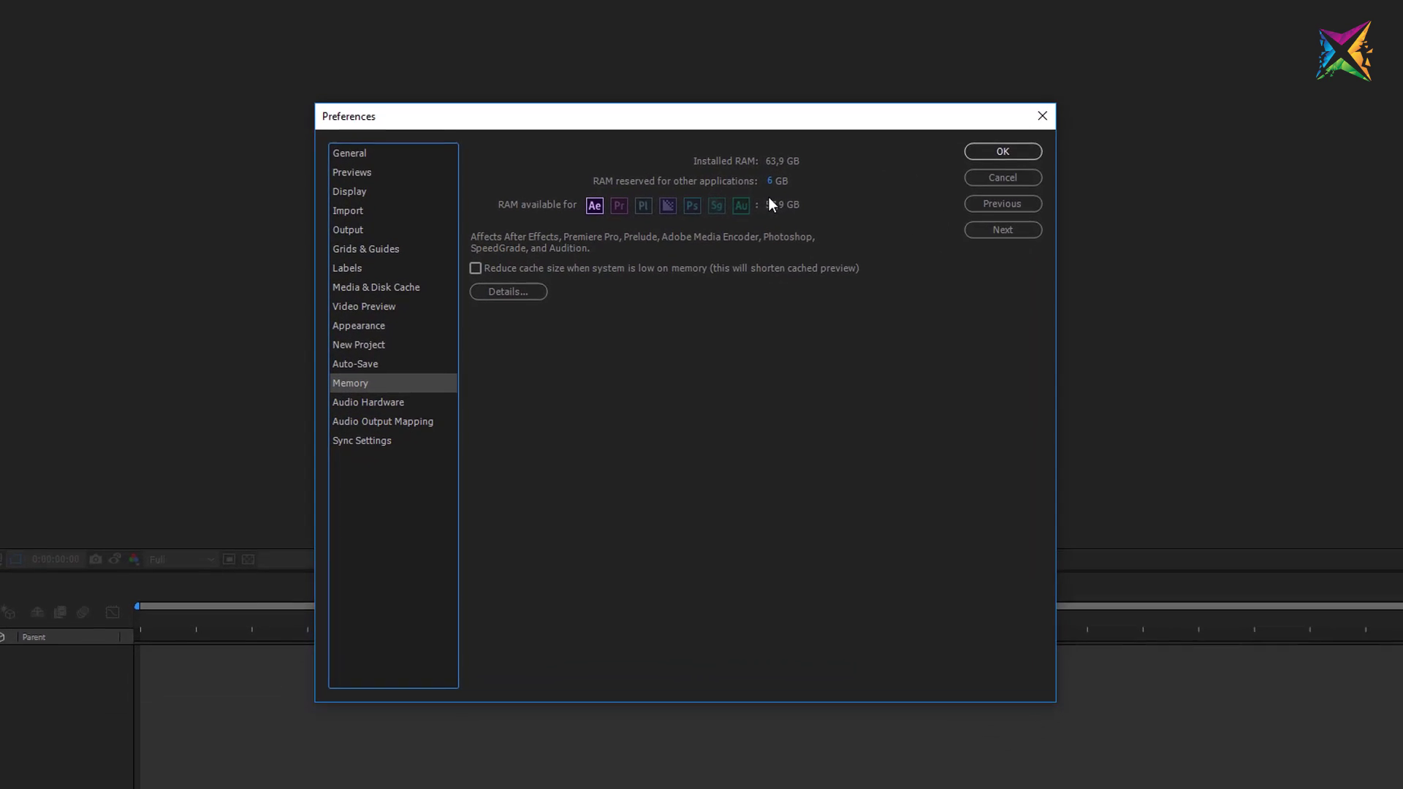
- Review Audio Hardware, then Audio Output Mapping: Scarlett 2i2 Left to 1, Right to 2
click(371, 397)
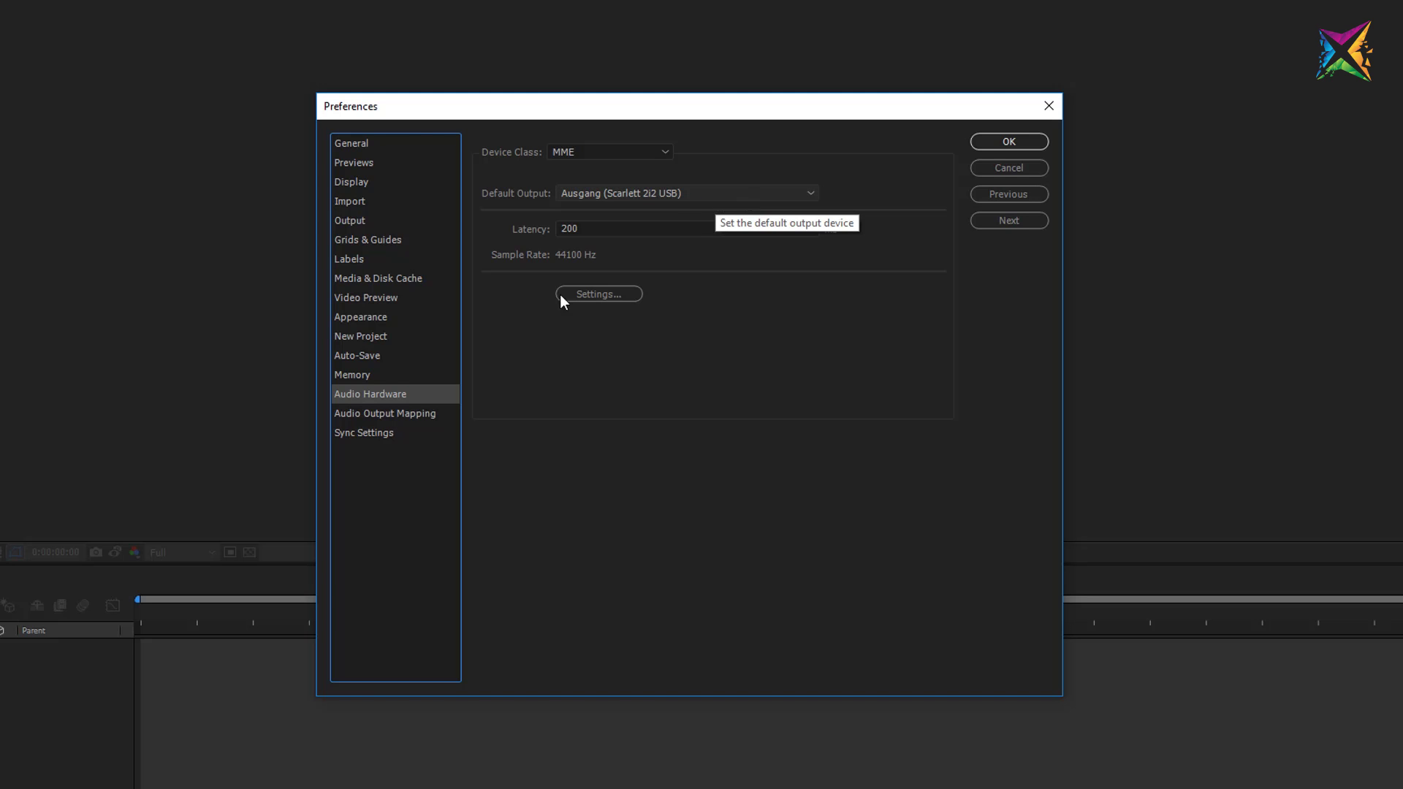
click(437, 415)
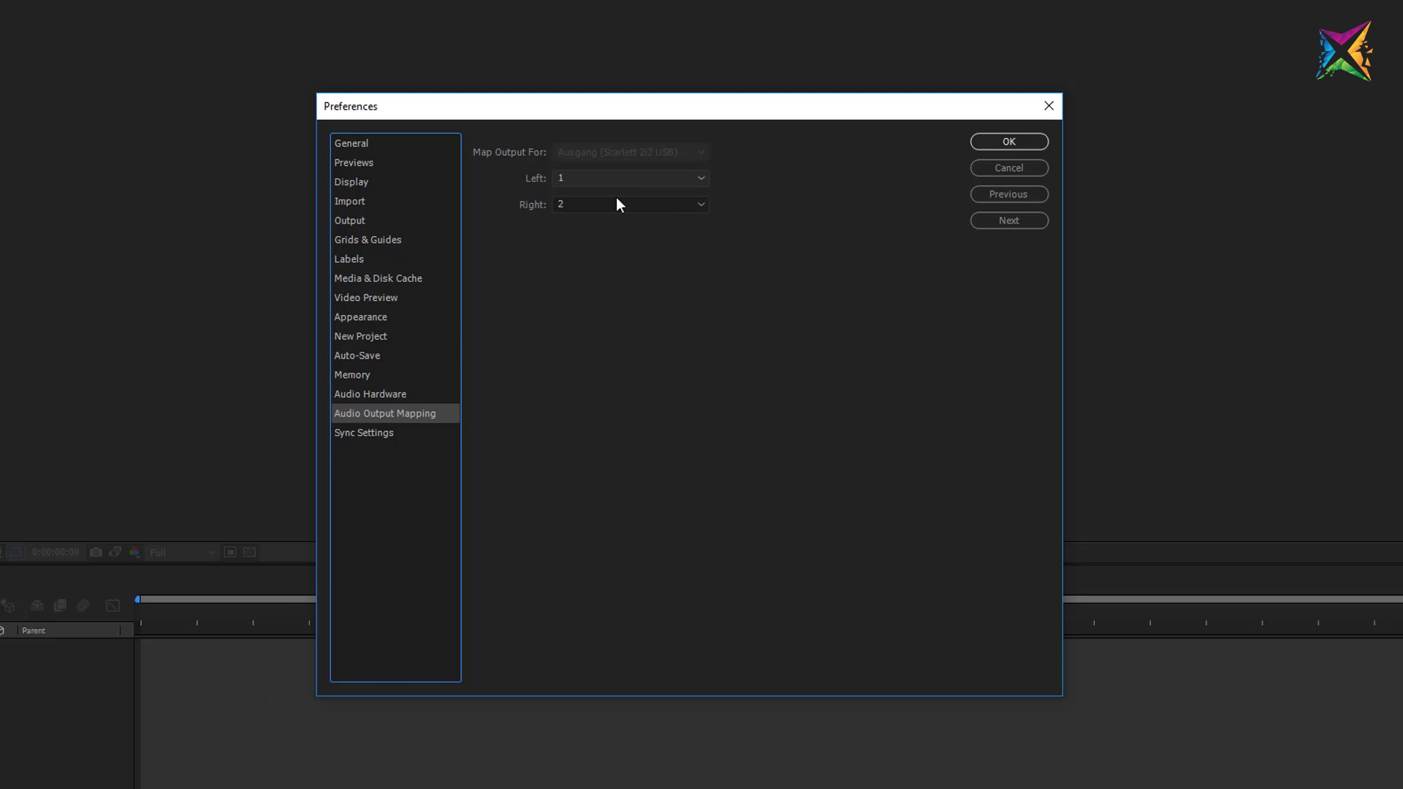
- Review the Sync Settings preferences page before closing Preferences
click(378, 434)
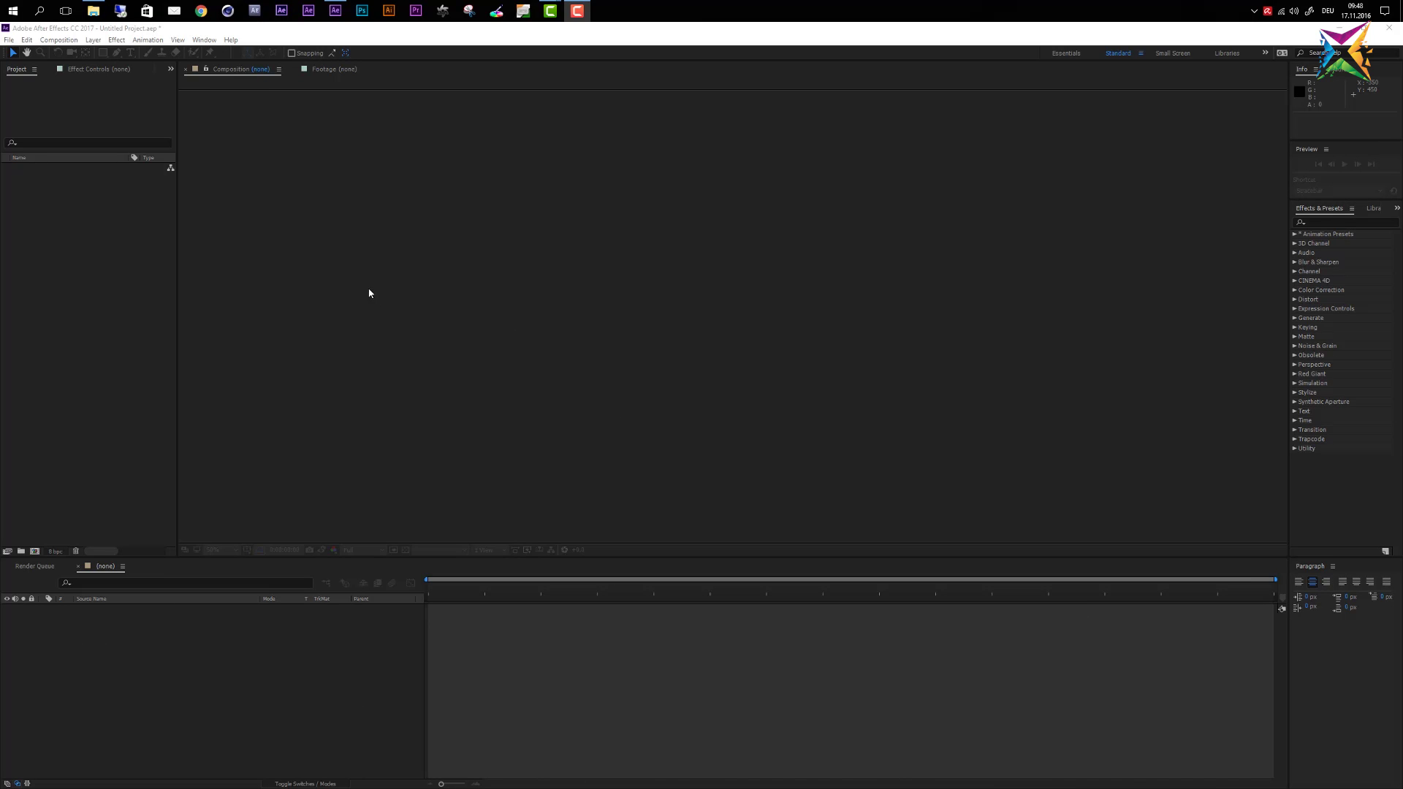
- In Project Settings, switch rendering to Mercury Software Only and back to Mercury GPU Acceleration (CUDA)
click(9, 40)
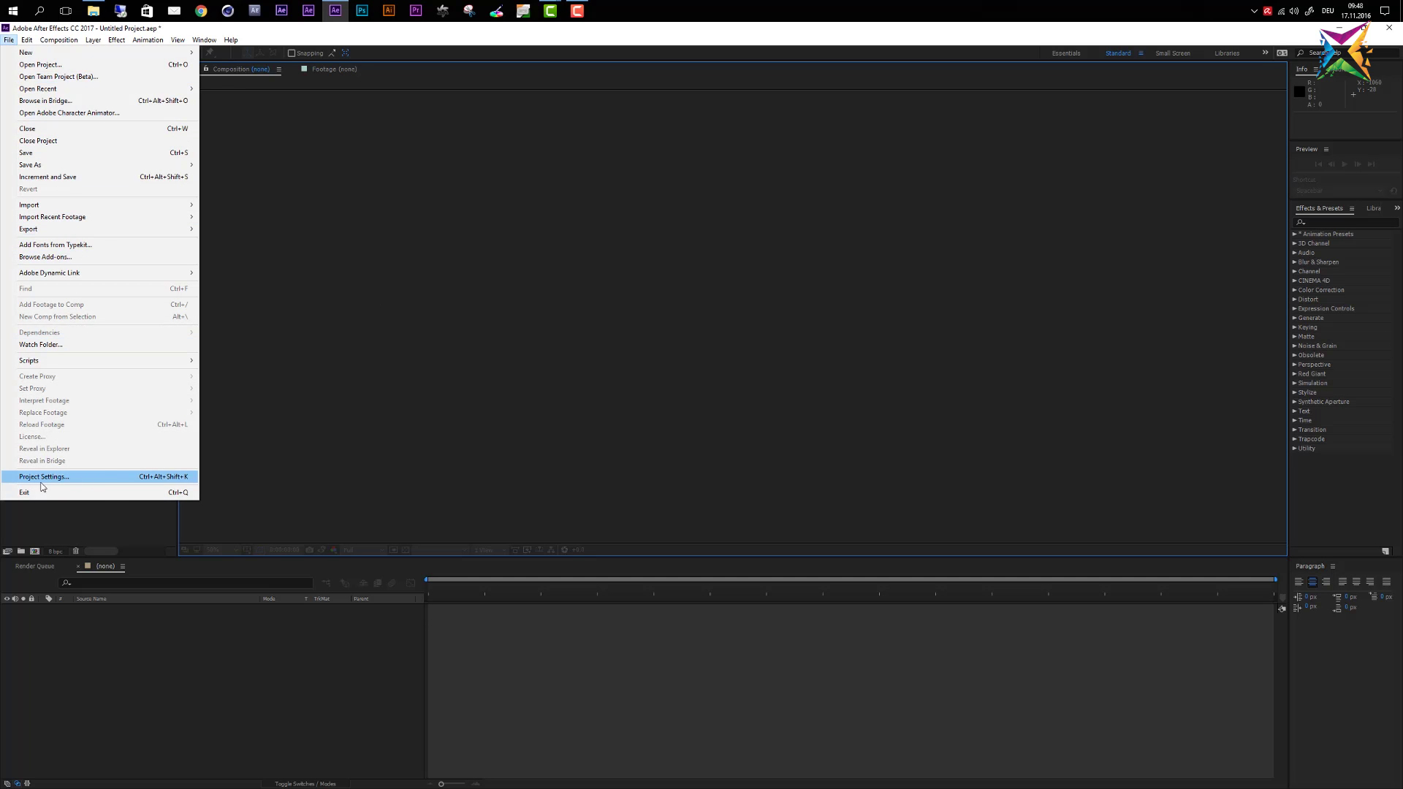
click(77, 479)
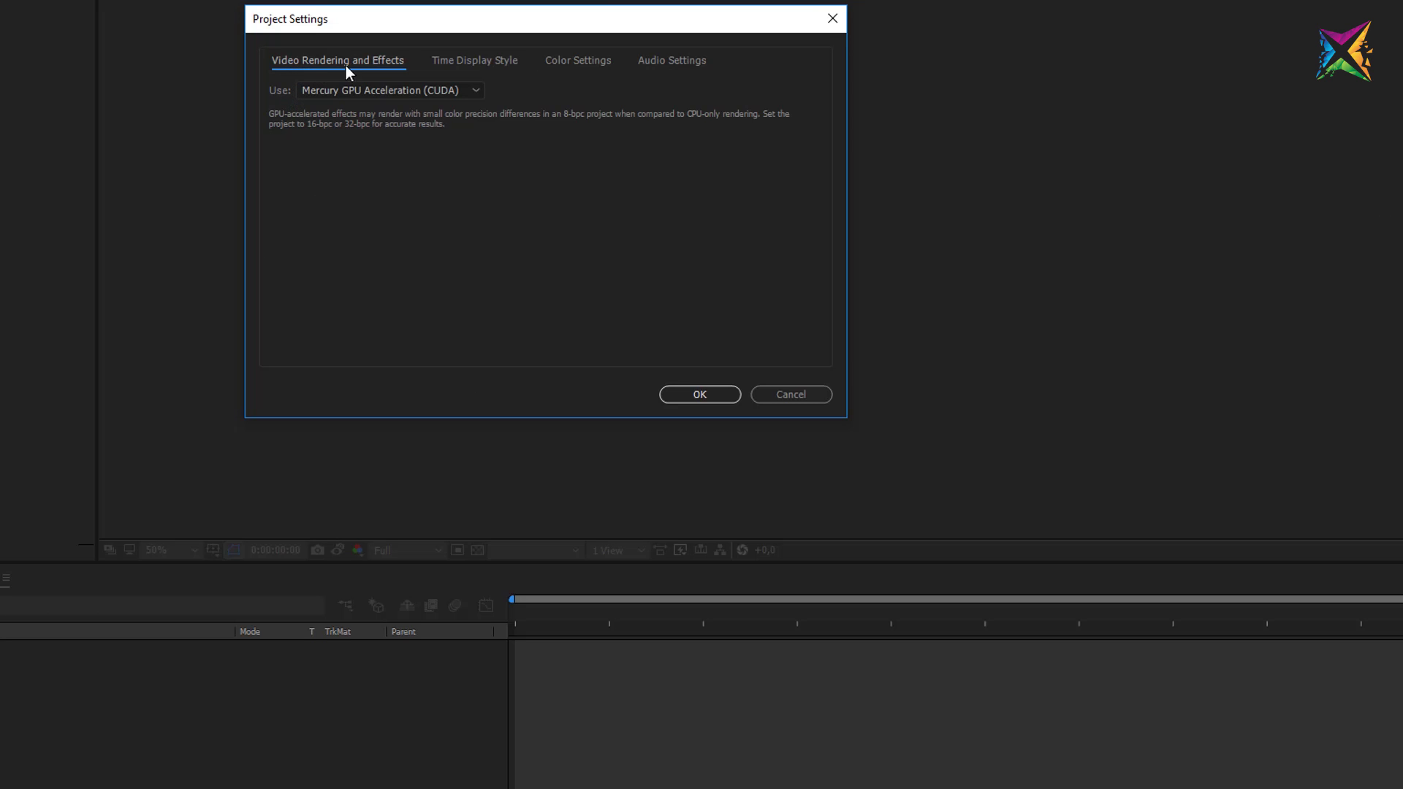
click(392, 92)
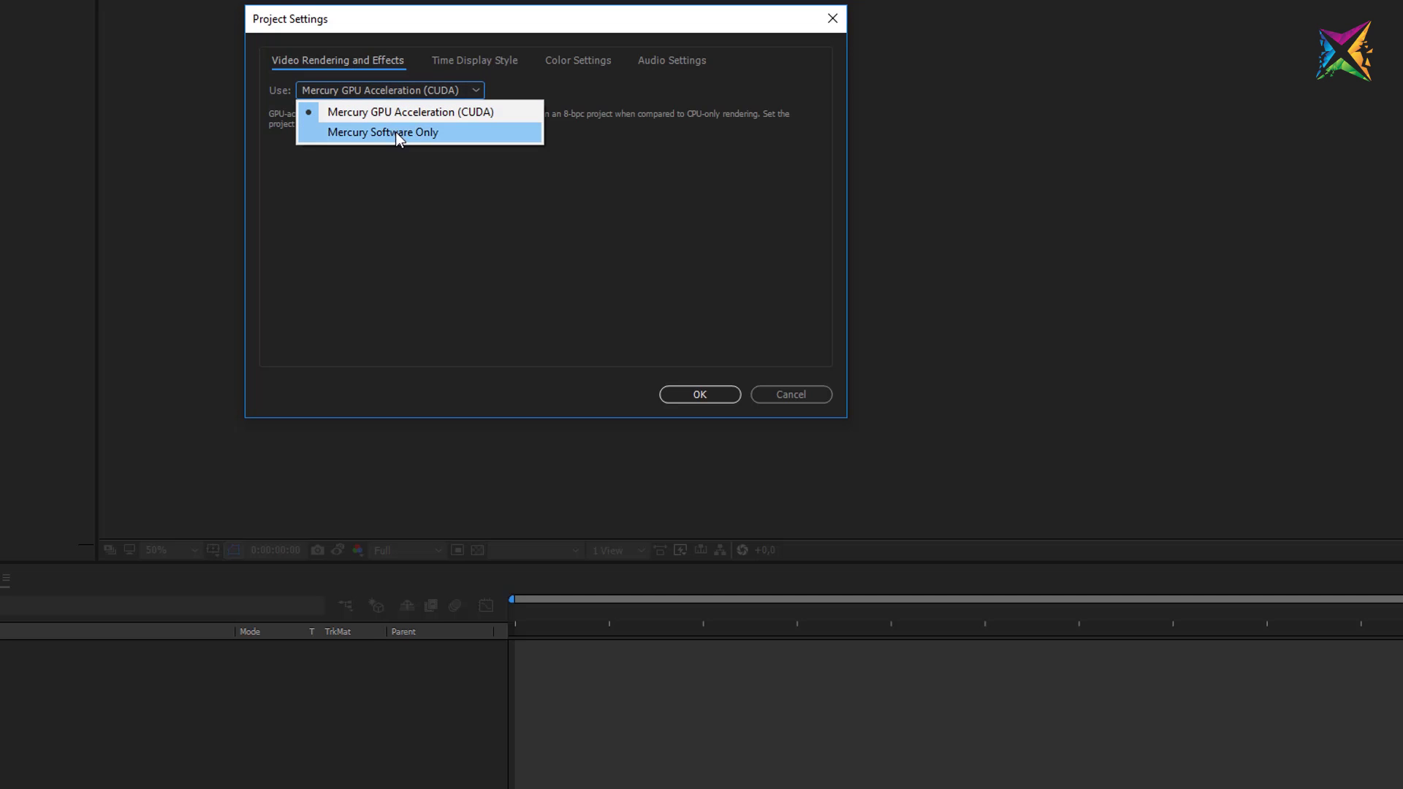
click(363, 133)
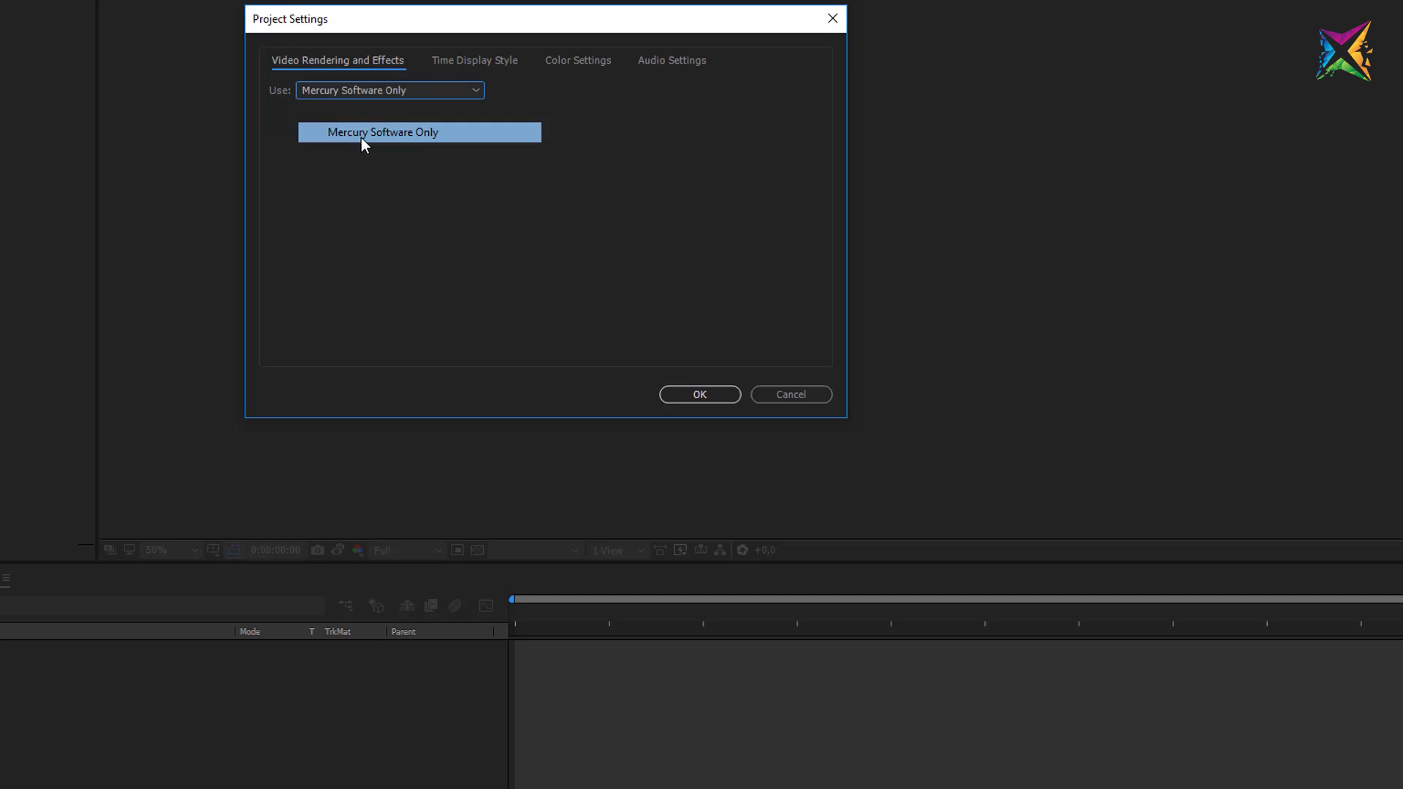
click(343, 91)
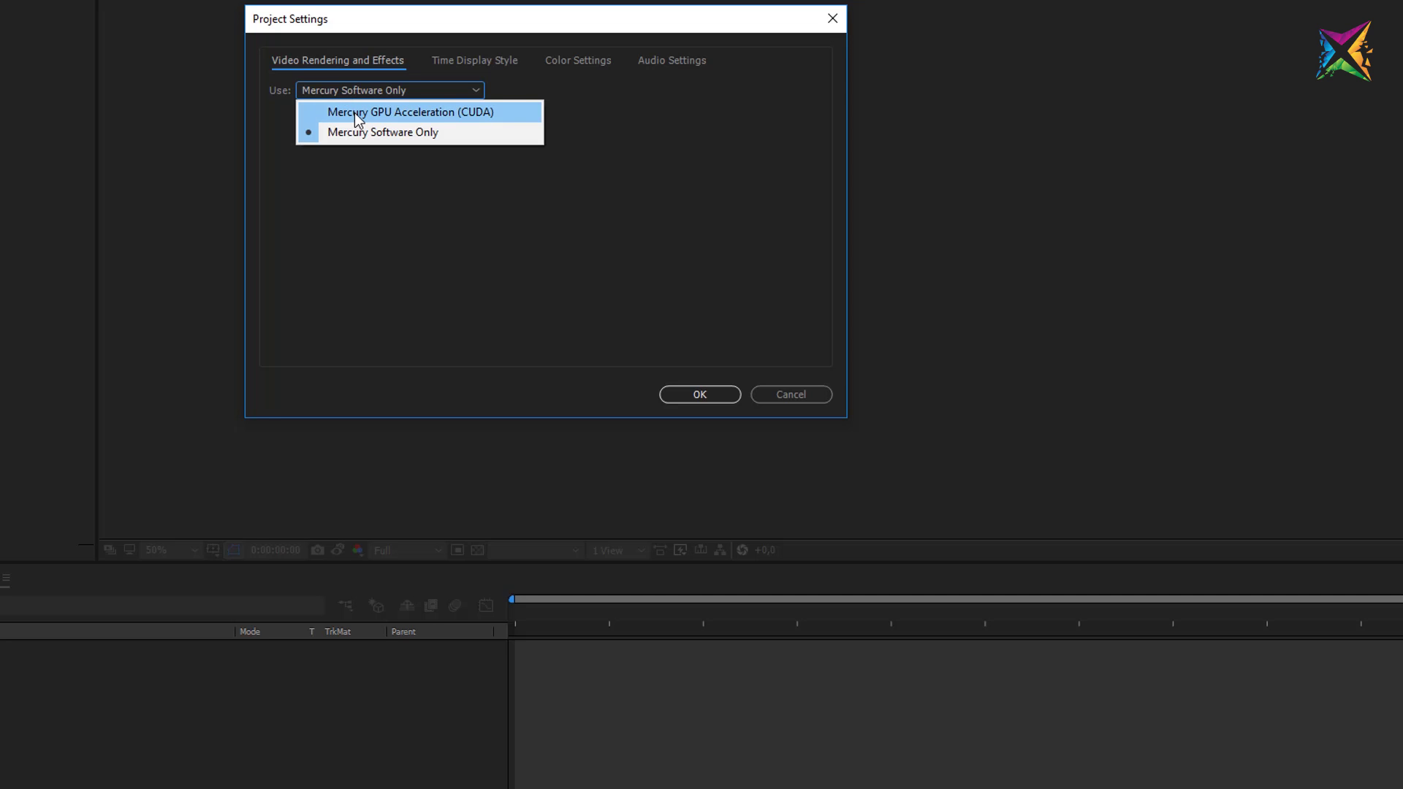
click(348, 112)
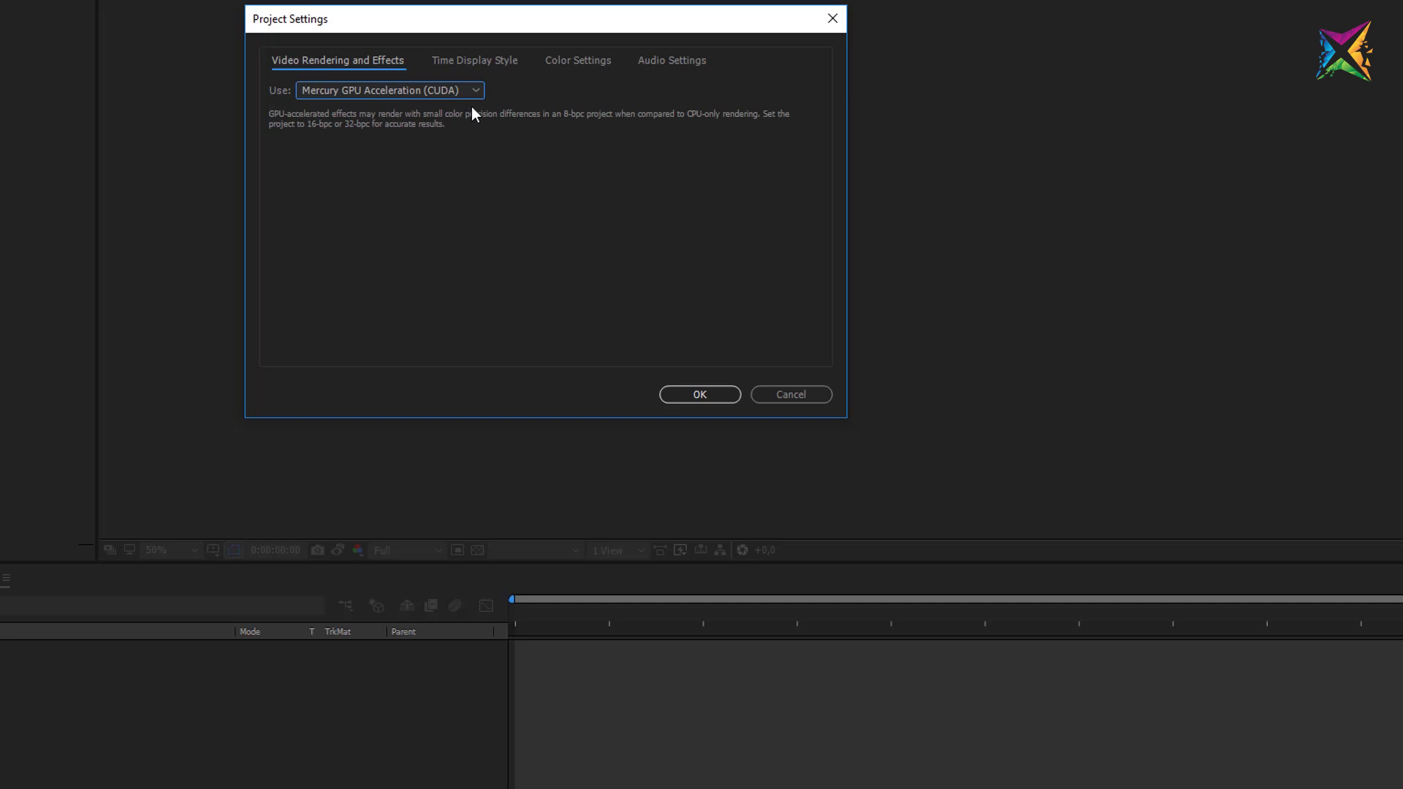
click(484, 64)
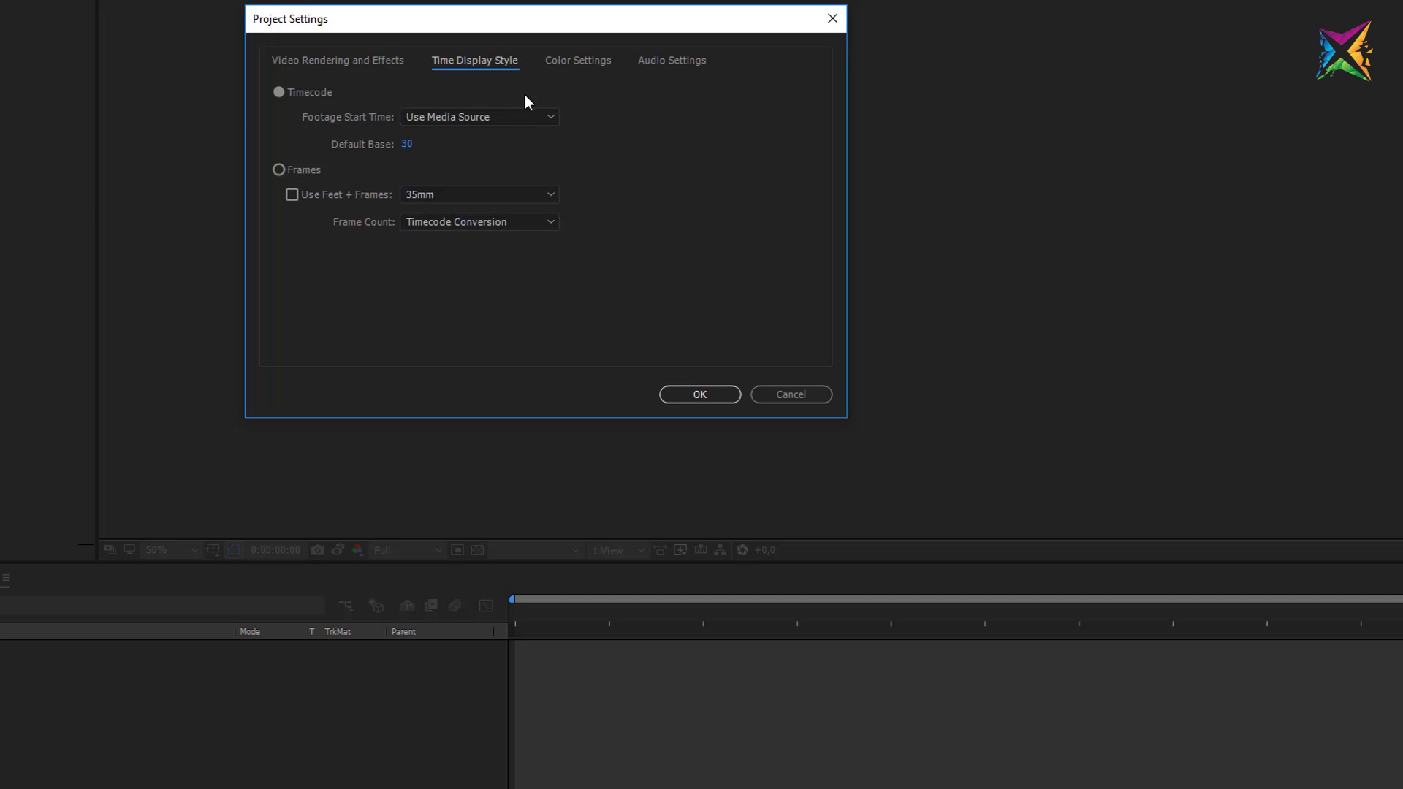
- Show the Color Settings tab to check 8 bits per channel and Working Space None
click(580, 64)
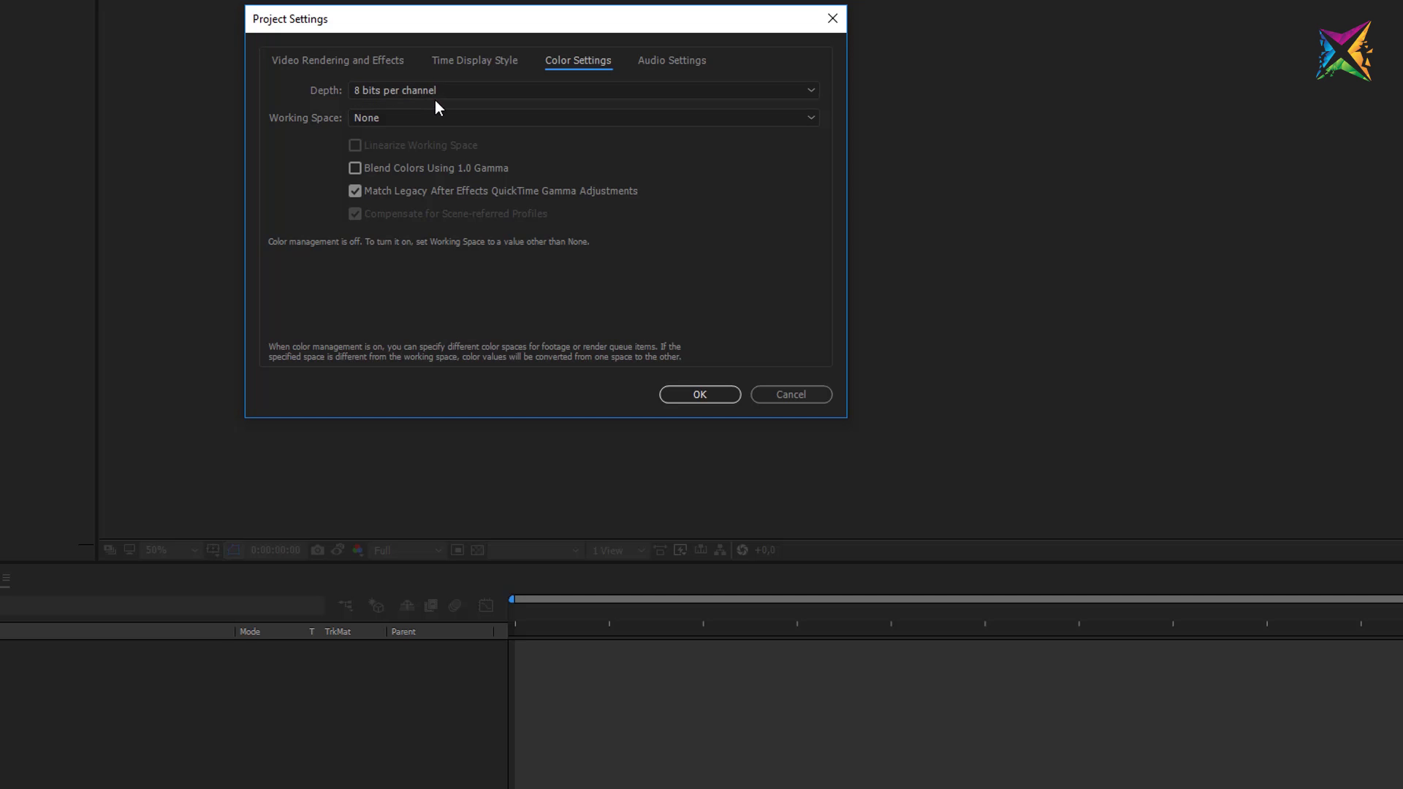
- List the color depth choices of 8, 16 and 32 bits per channel
click(474, 90)
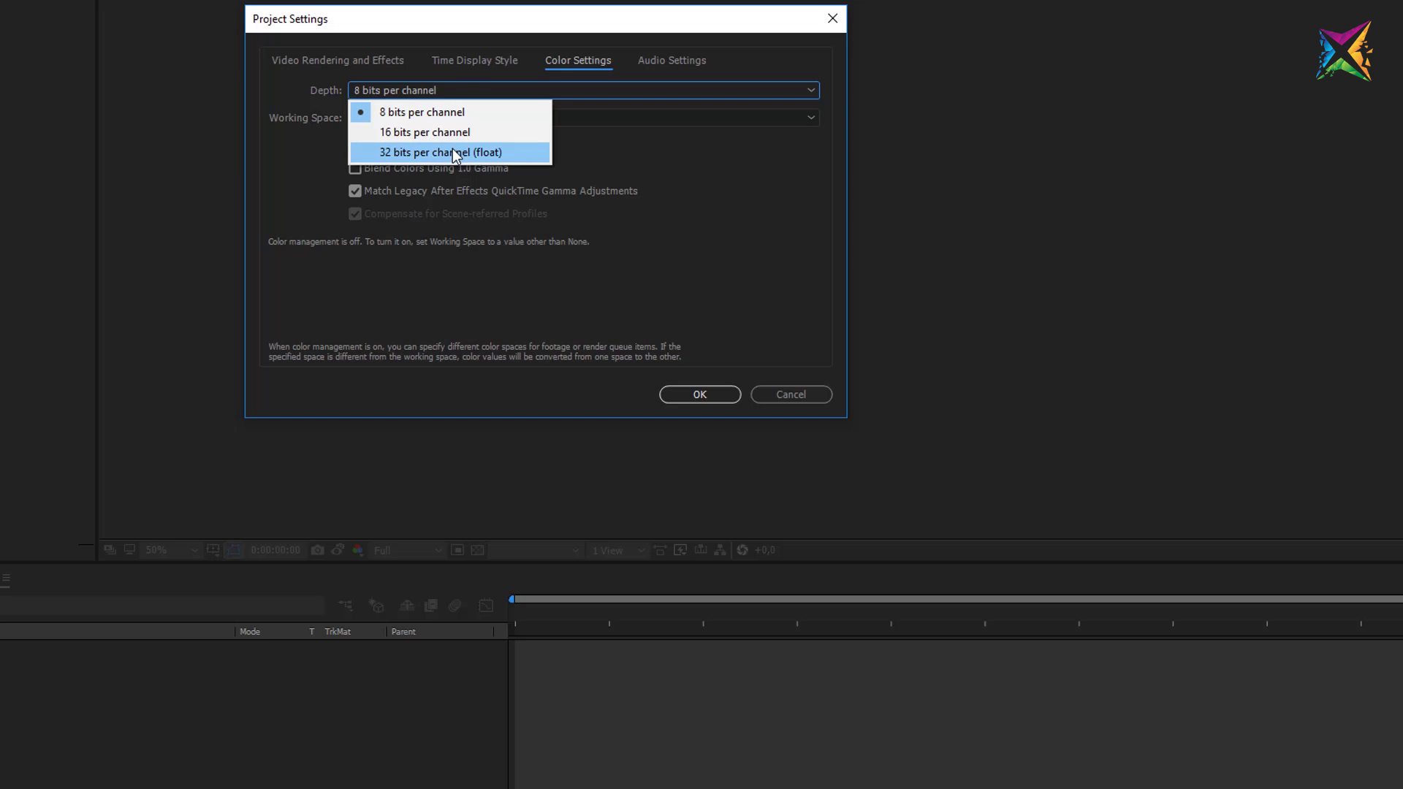
- Keep 8 bits per channel and Working Space None, and confirm Project Settings with OK
click(454, 113)
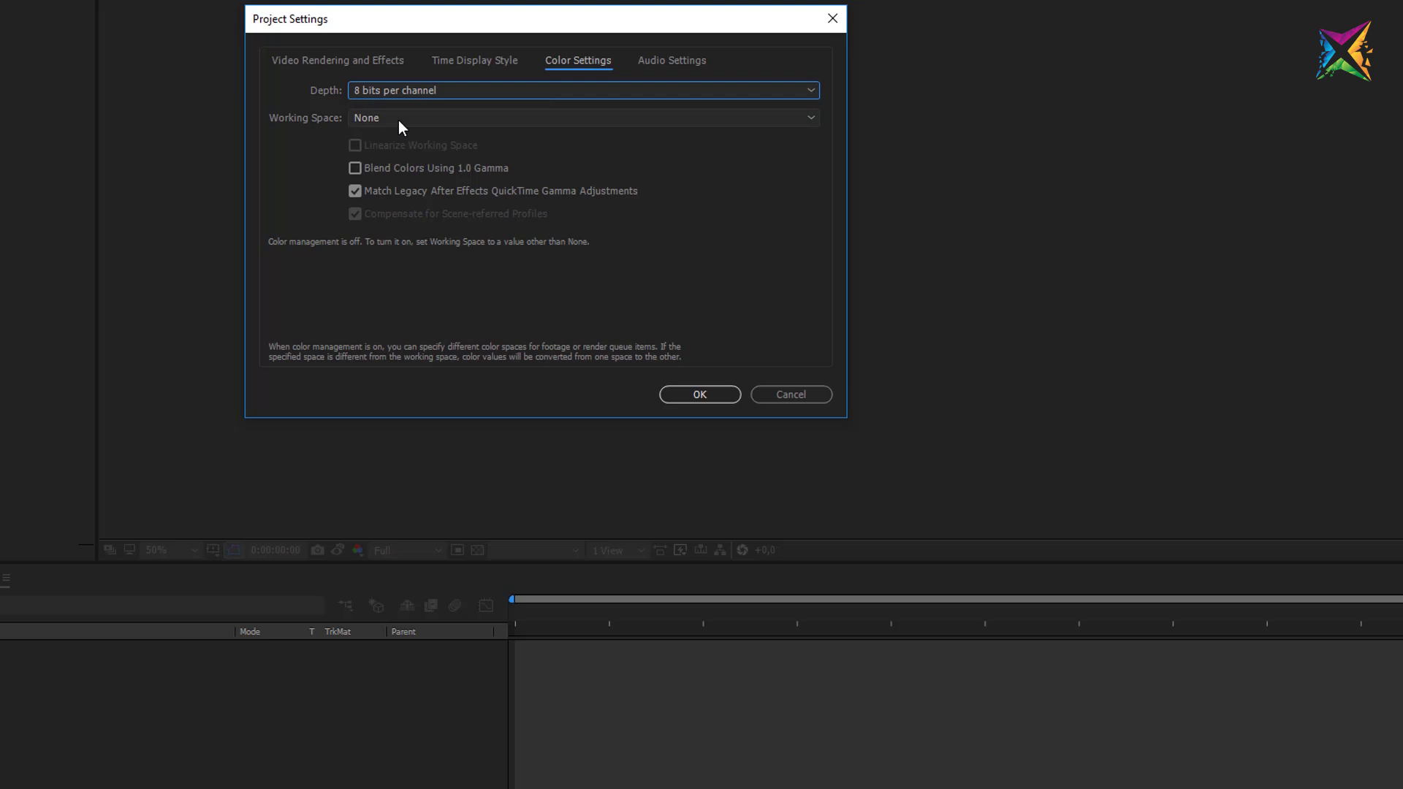
click(398, 120)
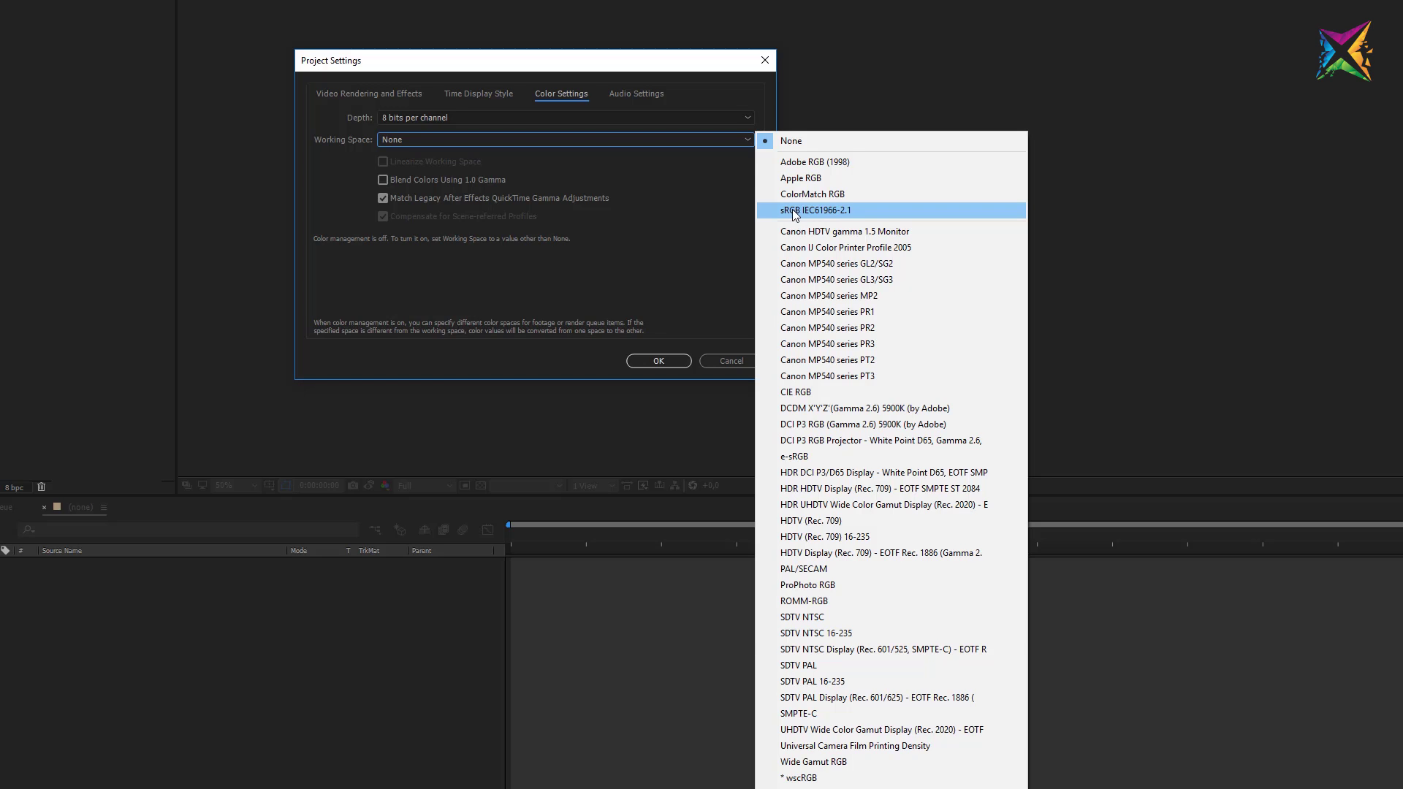
click(804, 140)
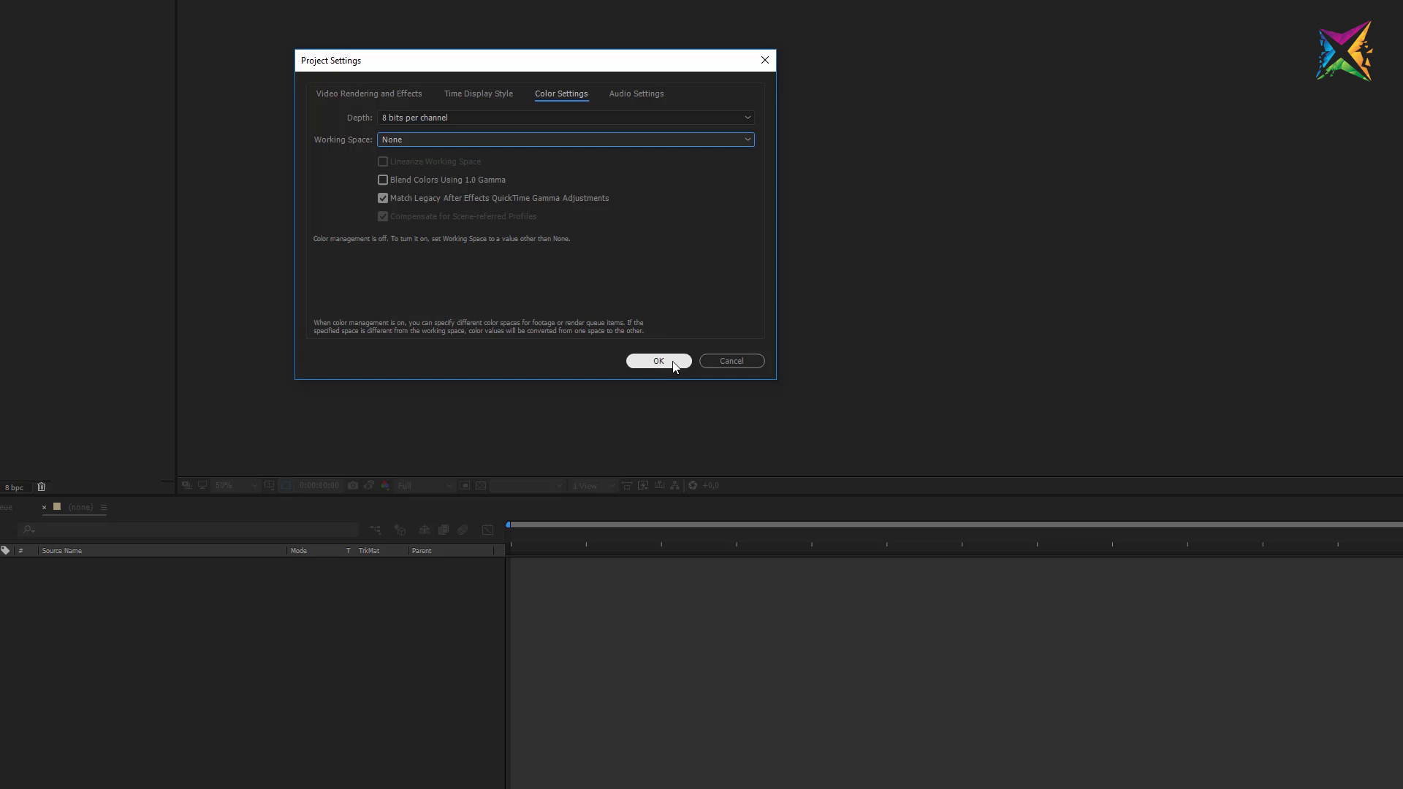
click(671, 363)
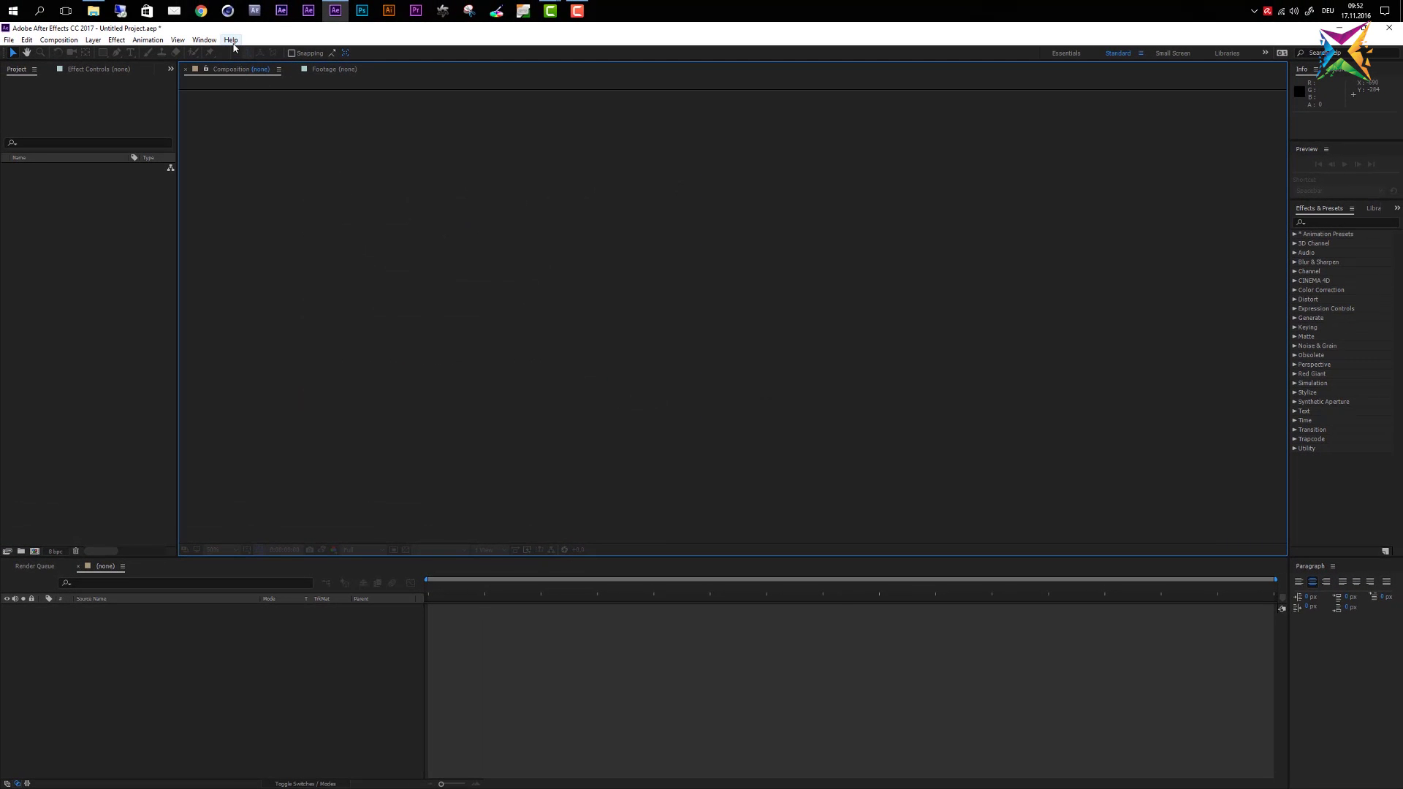
click(231, 41)
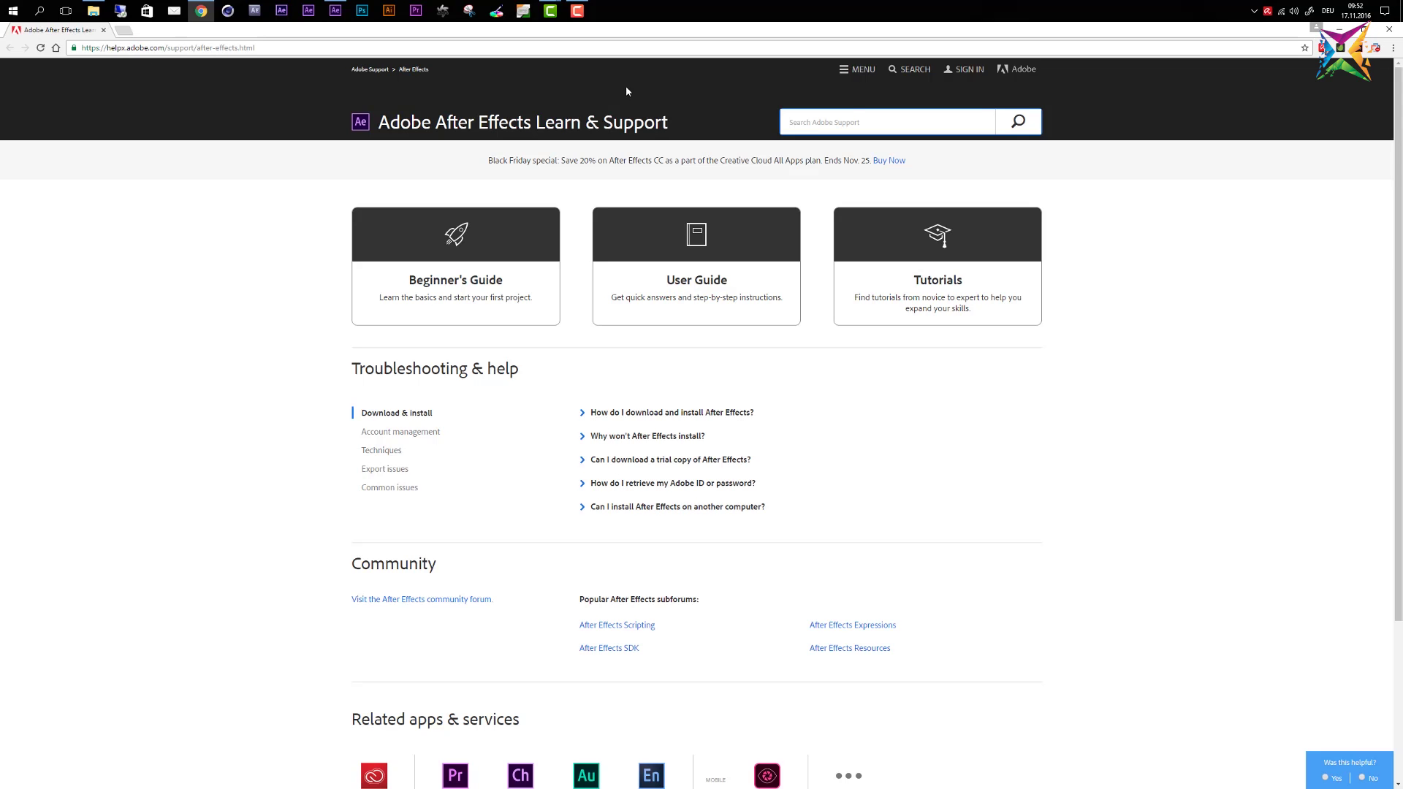
- Search Adobe Support for 'color management' and open the Managing color in After Effects article
text(color management)
key(Return)
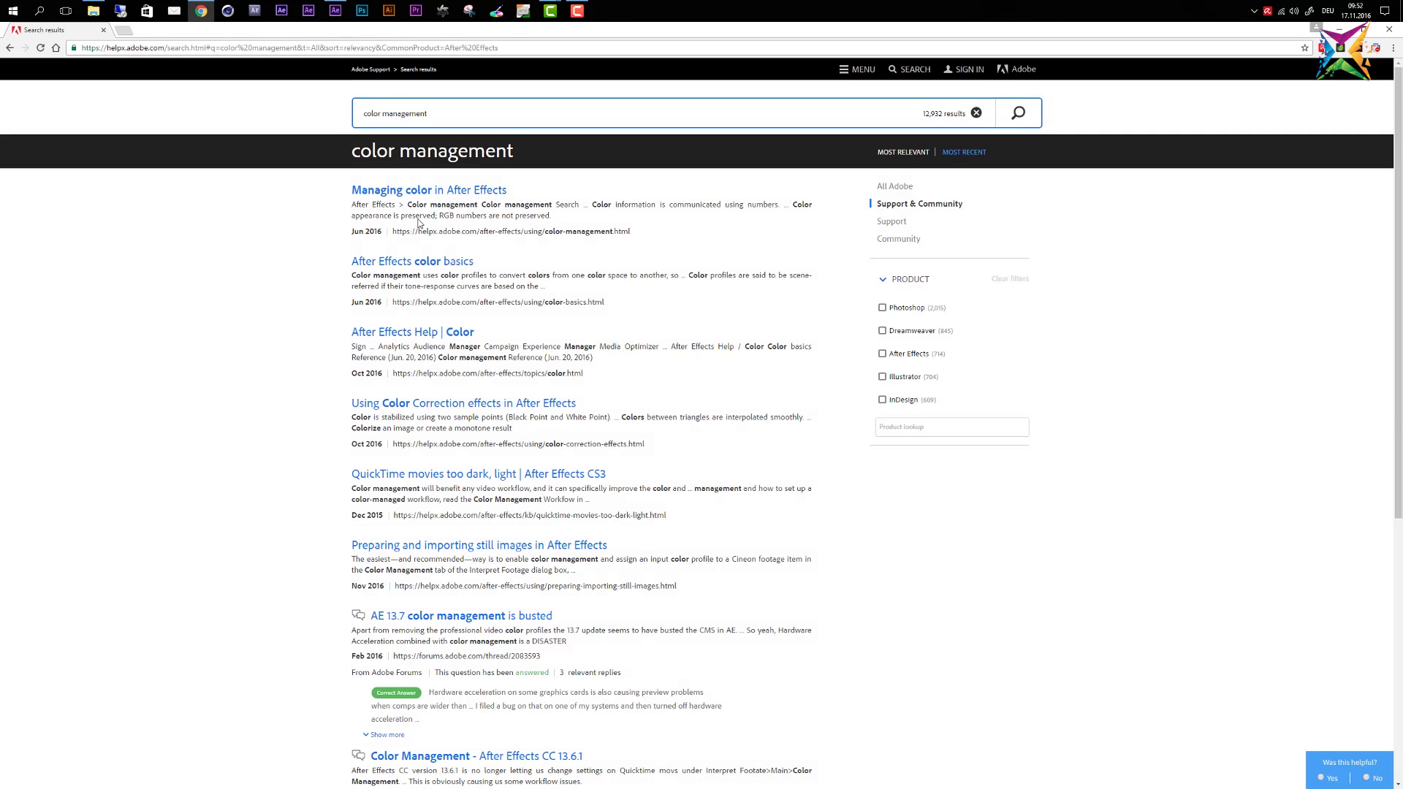
click(407, 191)
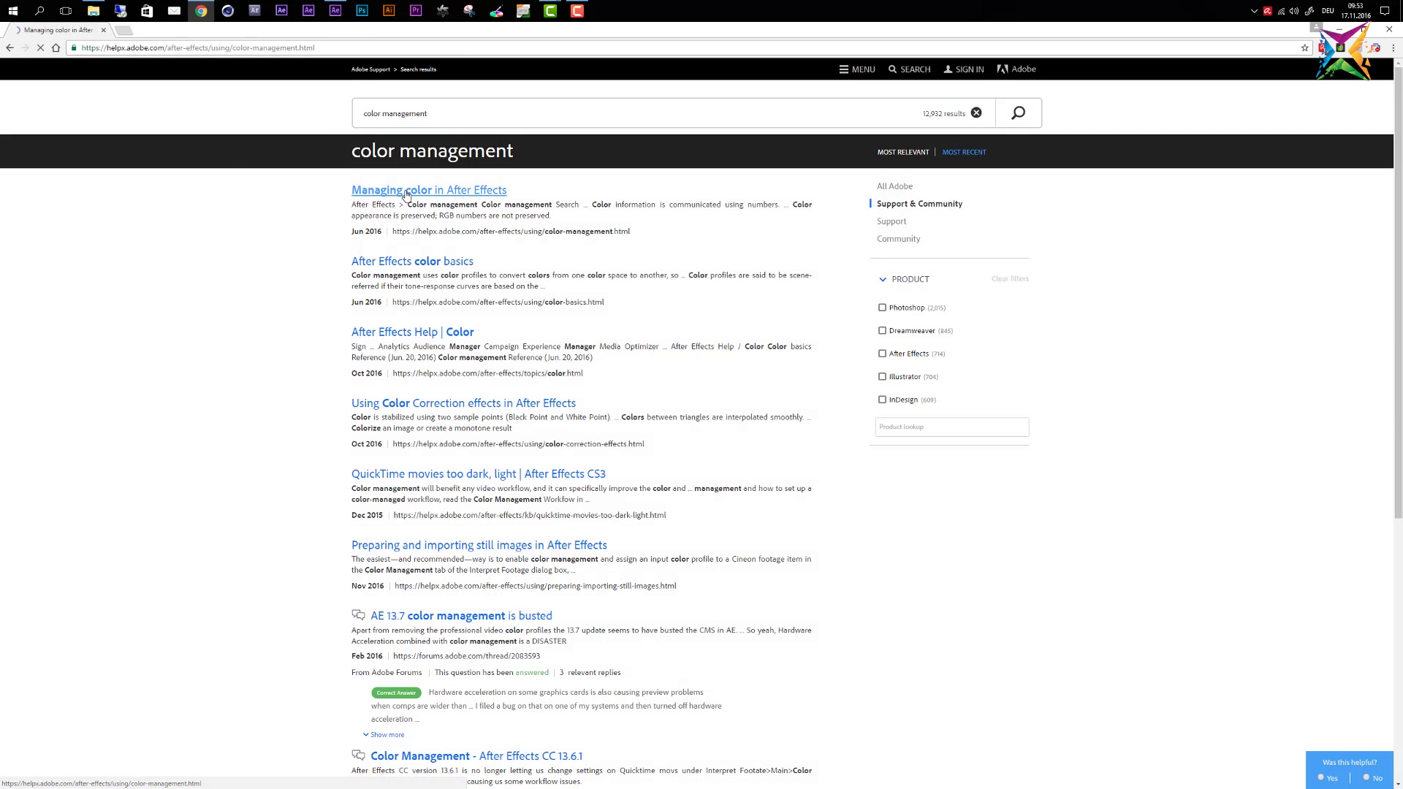
- Read through the color management article, then return to After Effects
scroll(252, 294, down, 5)
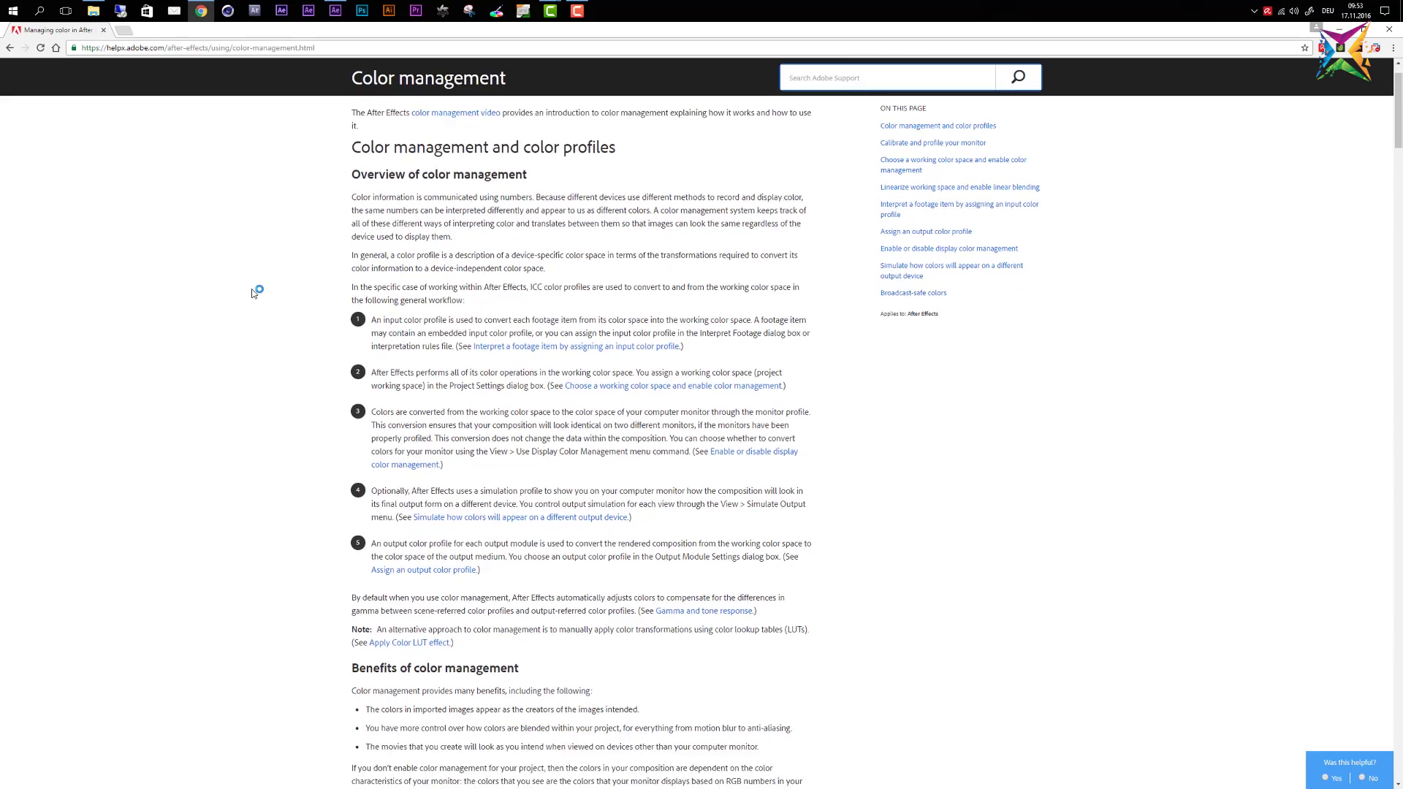
scroll(251, 293, down, 12)
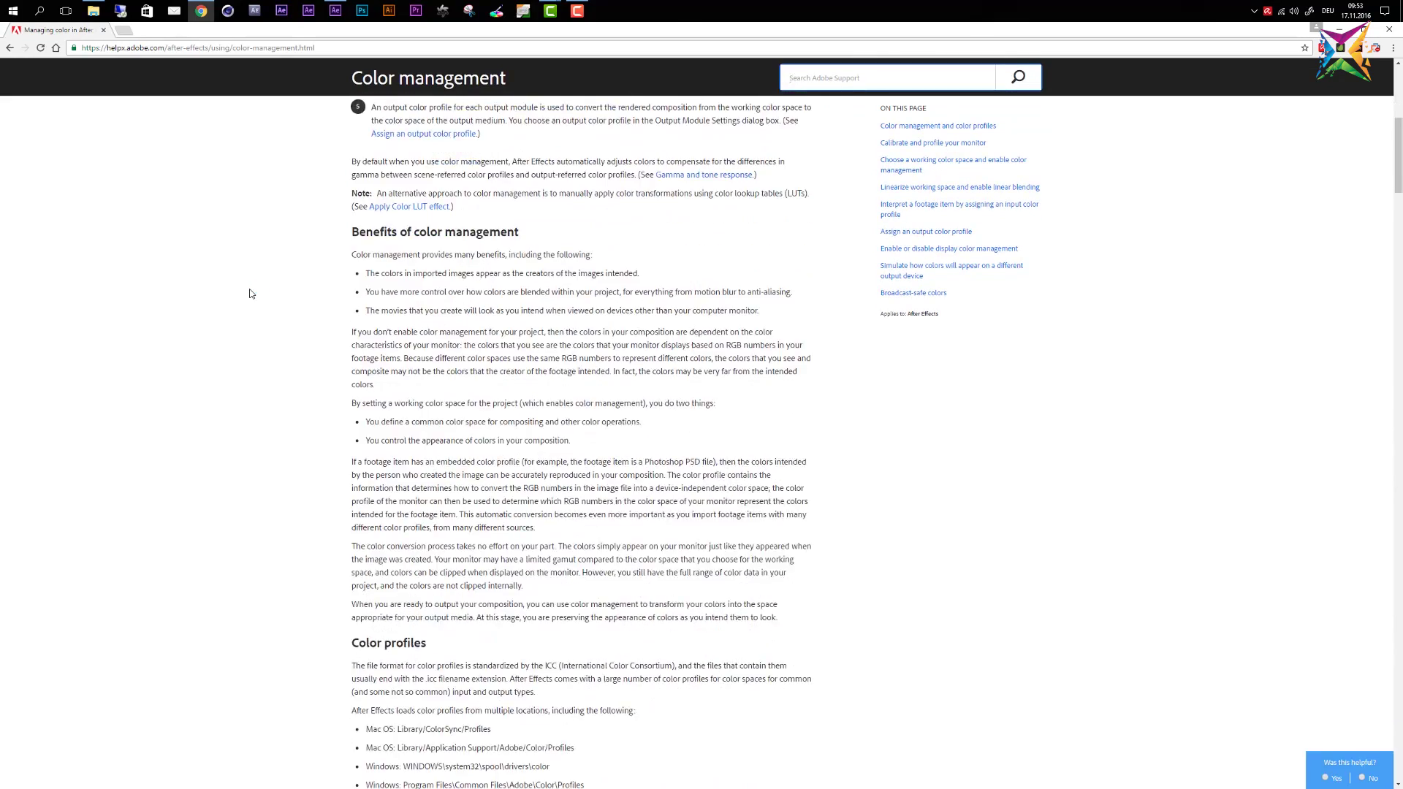
scroll(251, 293, down, 20)
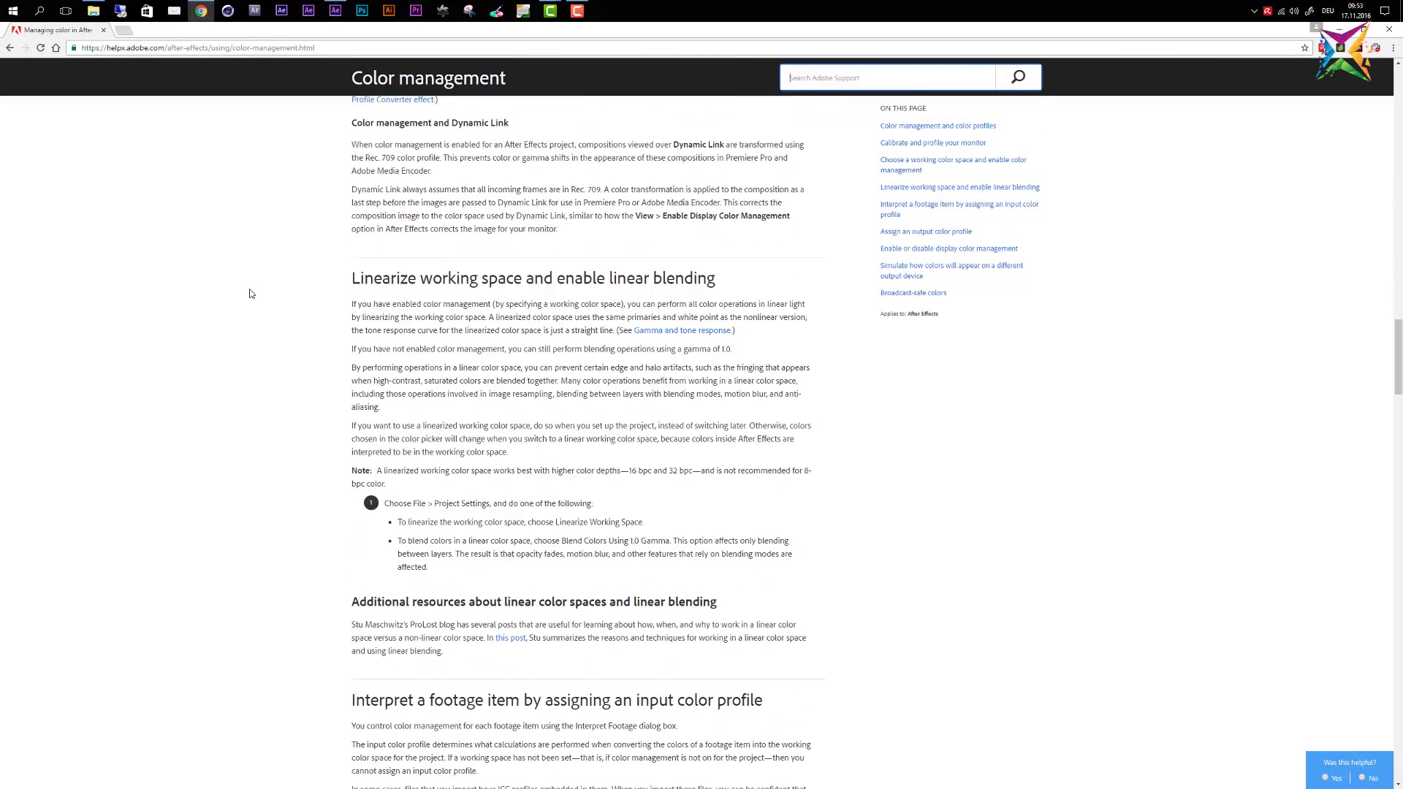
scroll(250, 293, down, 5)
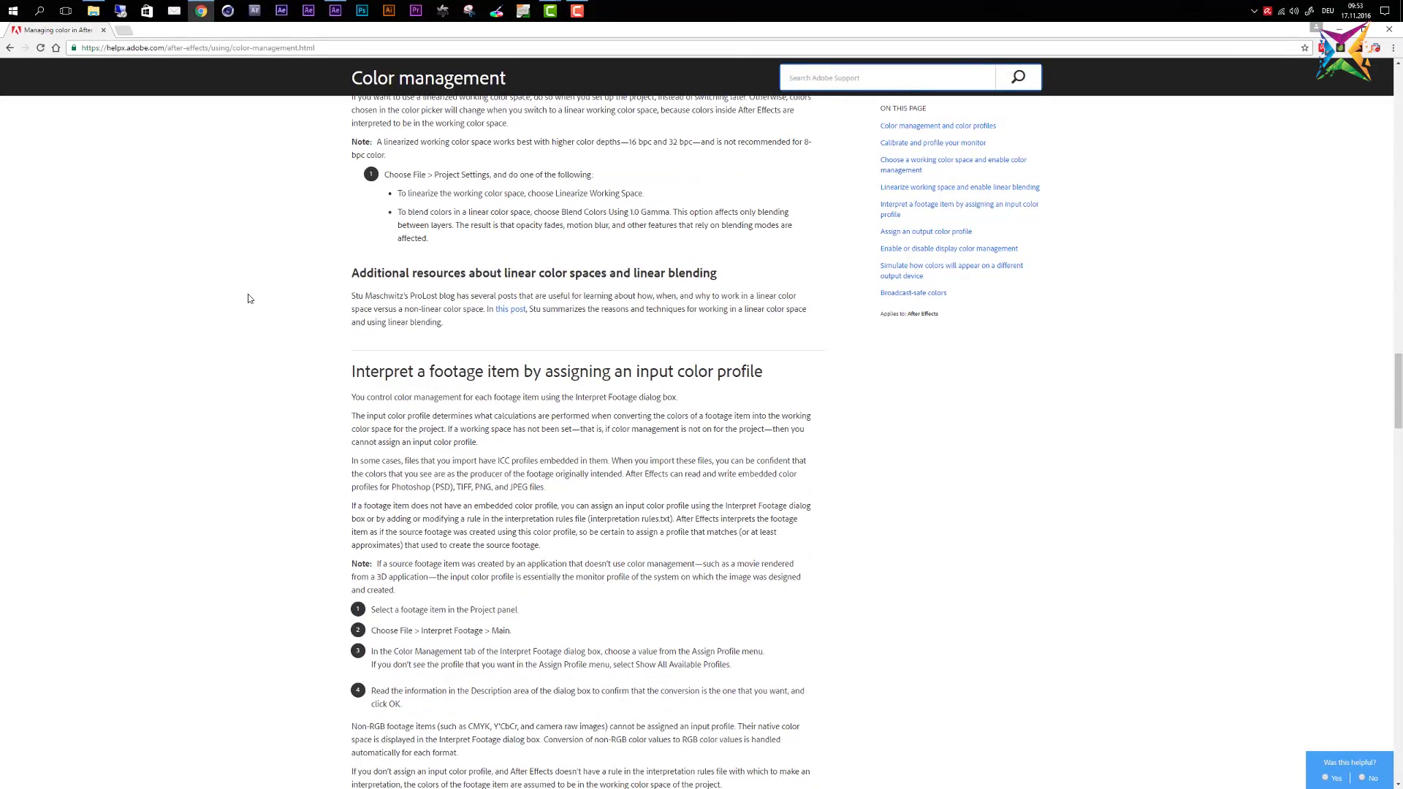
scroll(248, 299, down, 3)
scroll(248, 298, down, 5)
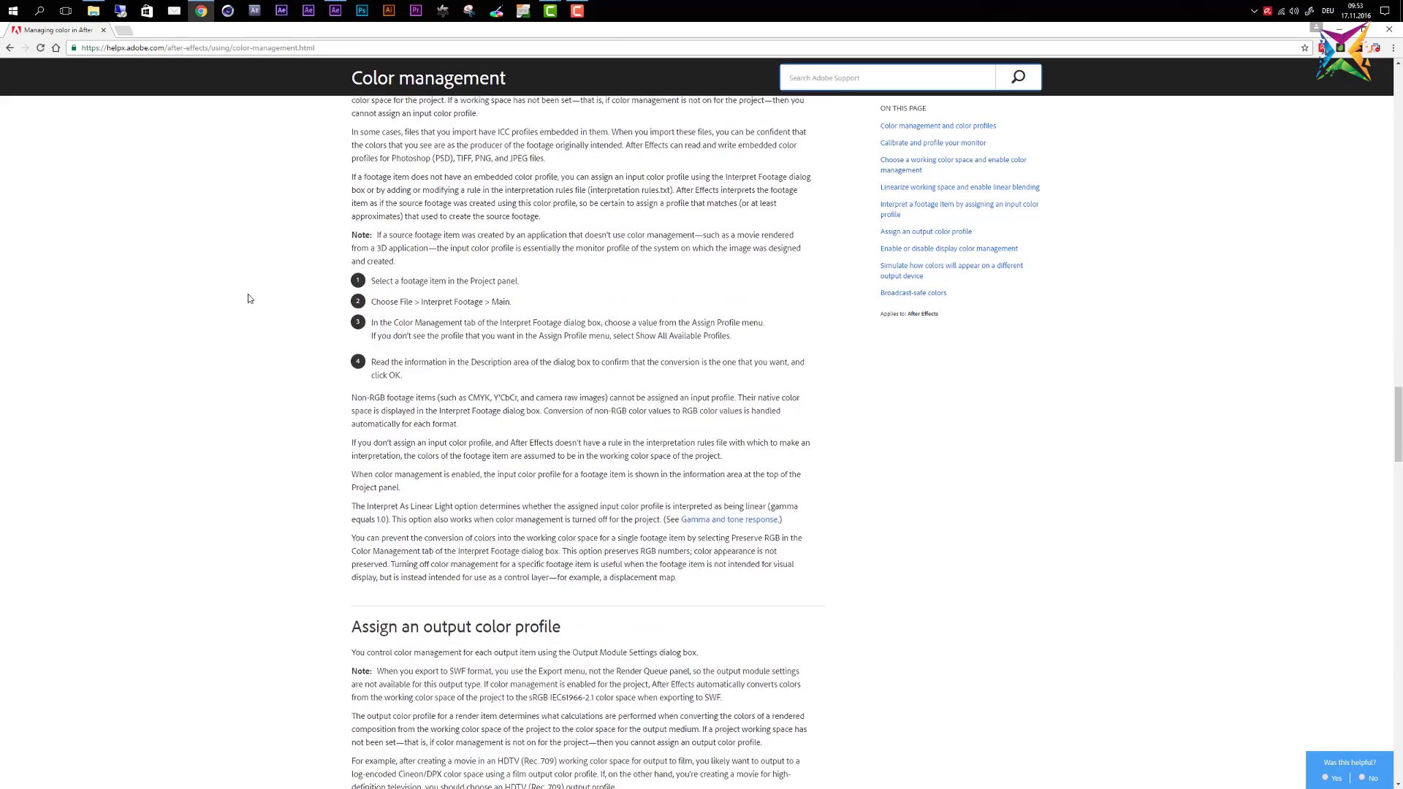
scroll(248, 298, down, 5)
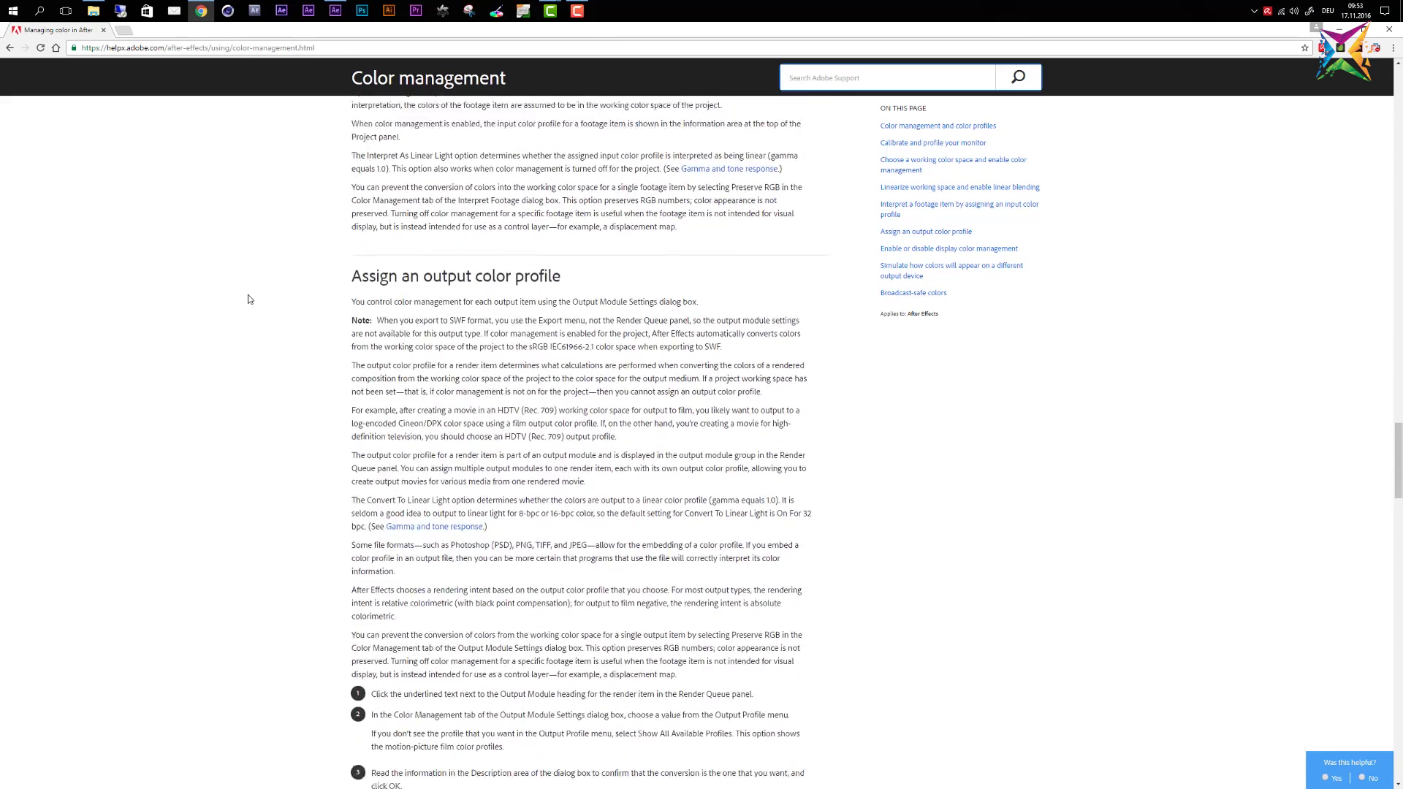
scroll(513, 296, up, 15)
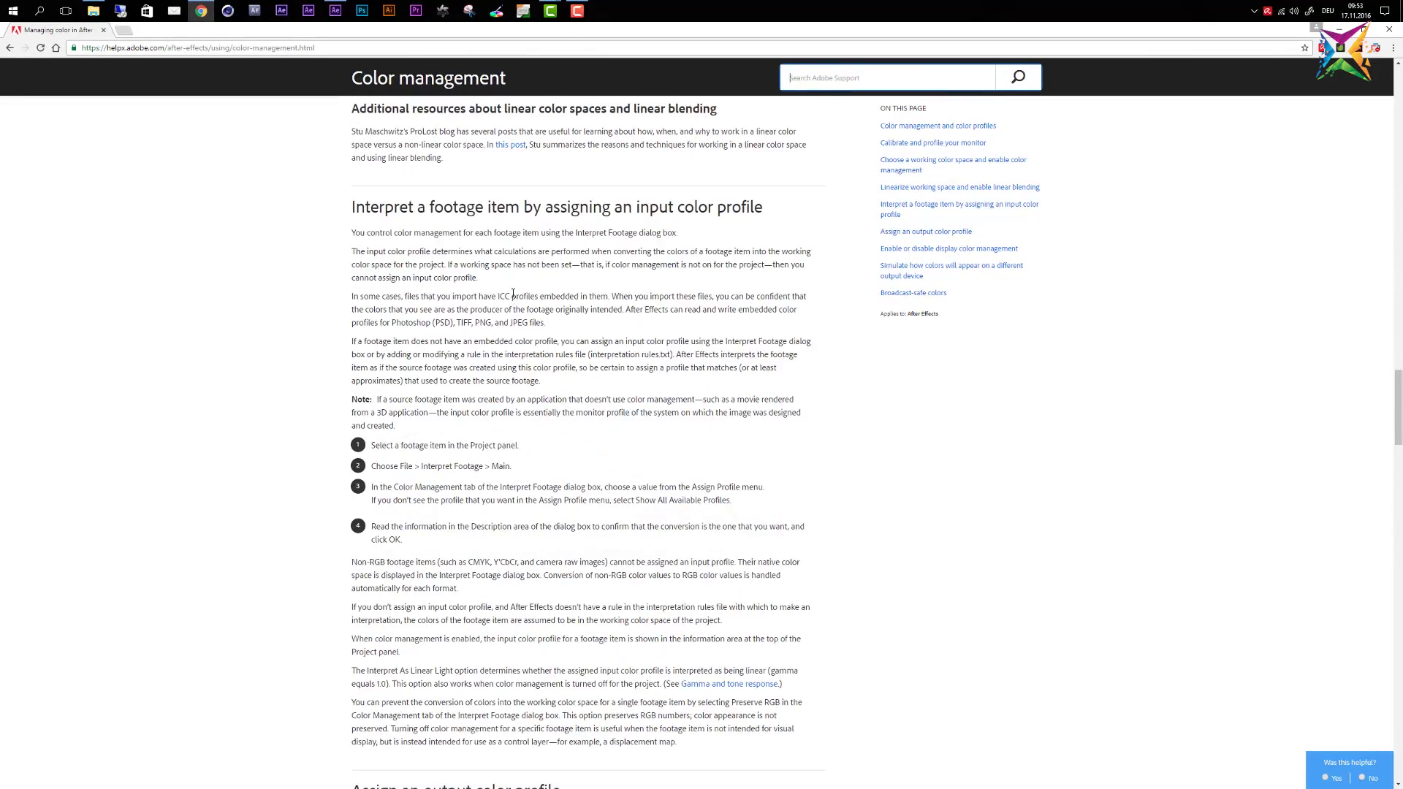
key(alt+Tab)
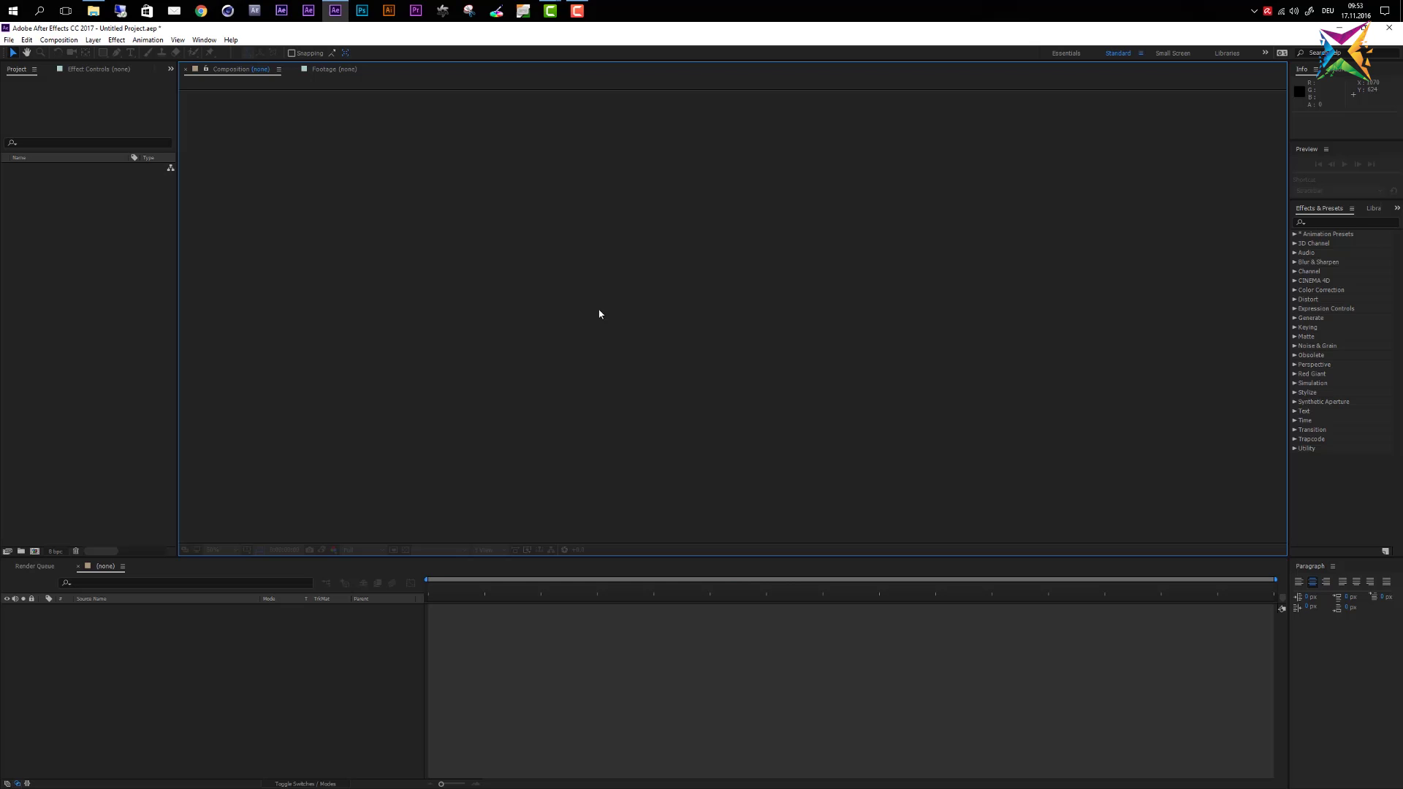
click(9, 39)
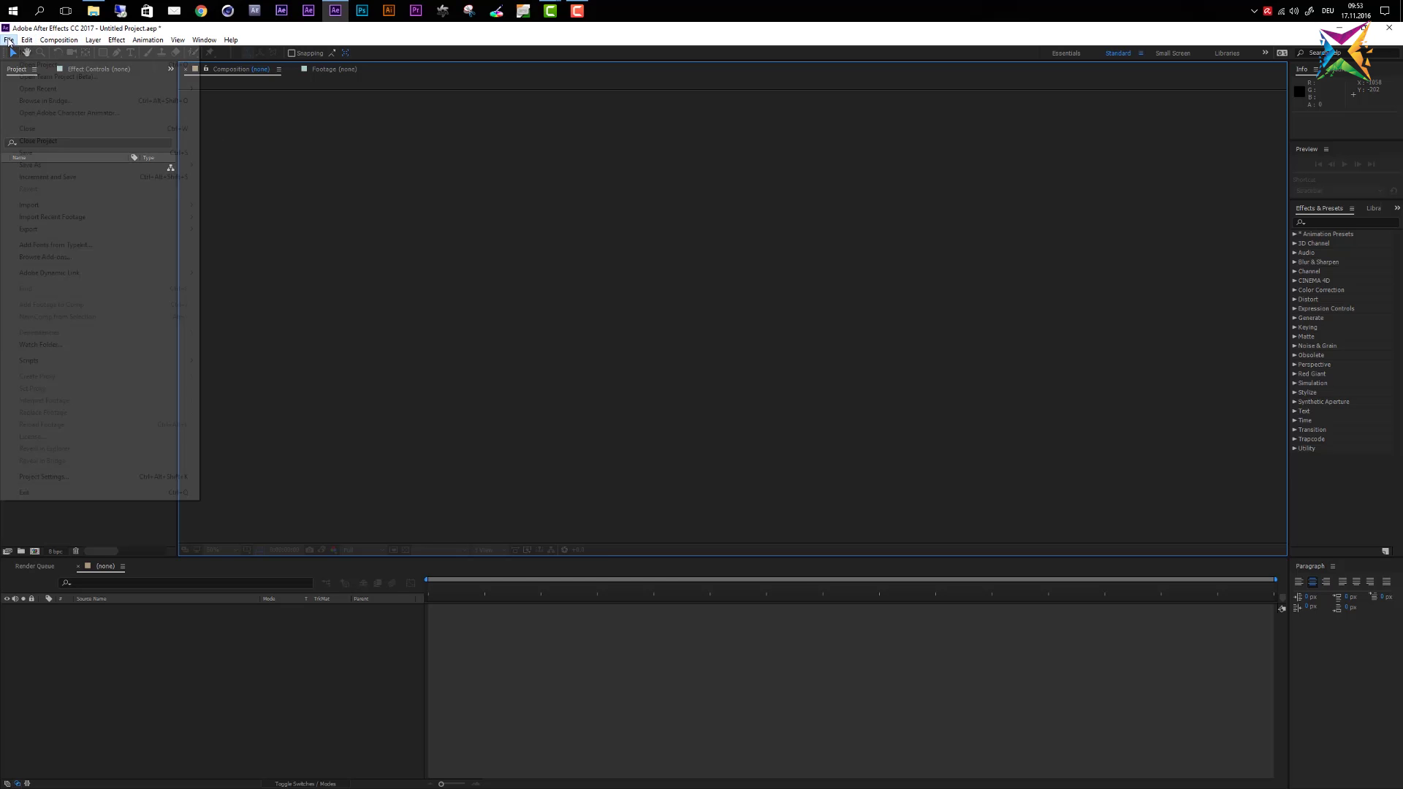
click(77, 476)
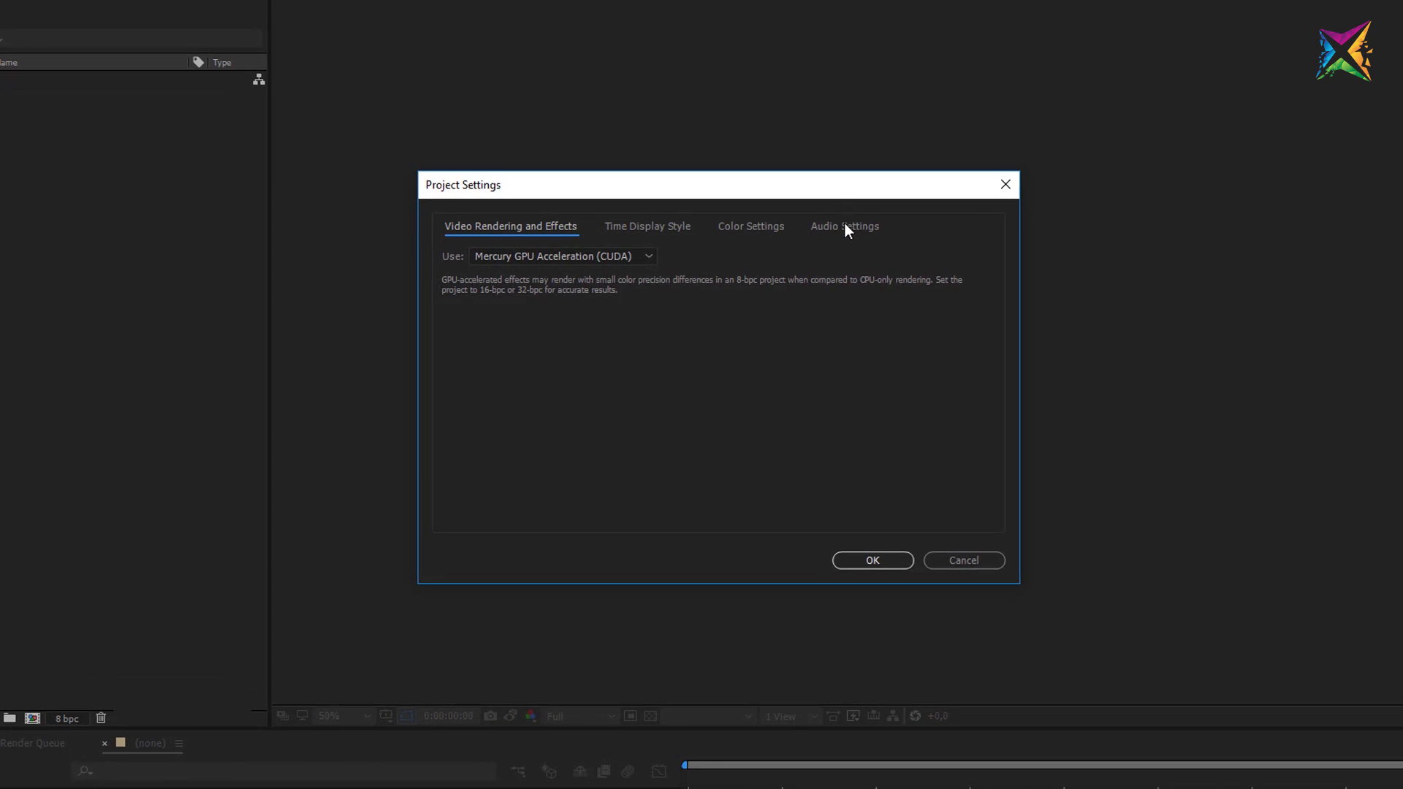
click(845, 227)
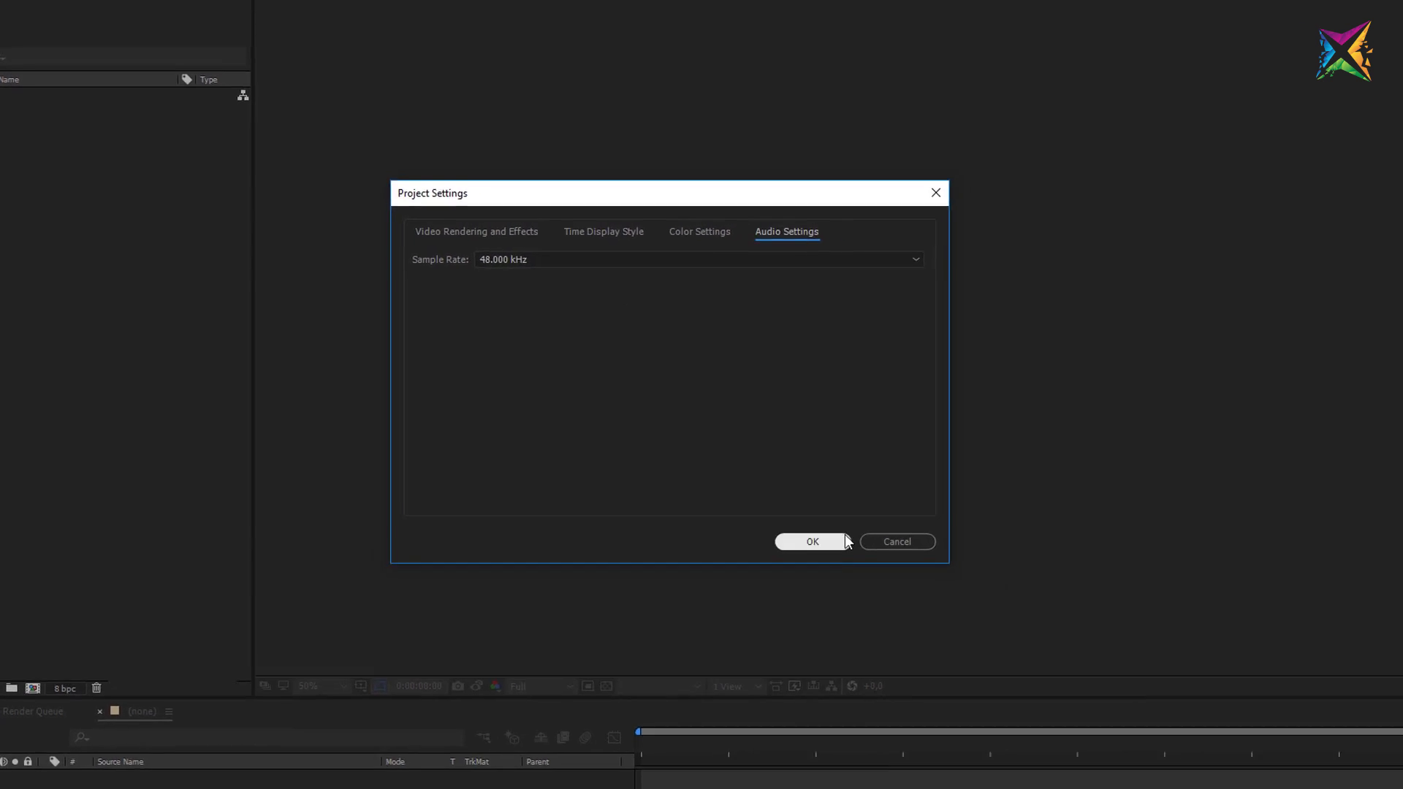
click(873, 560)
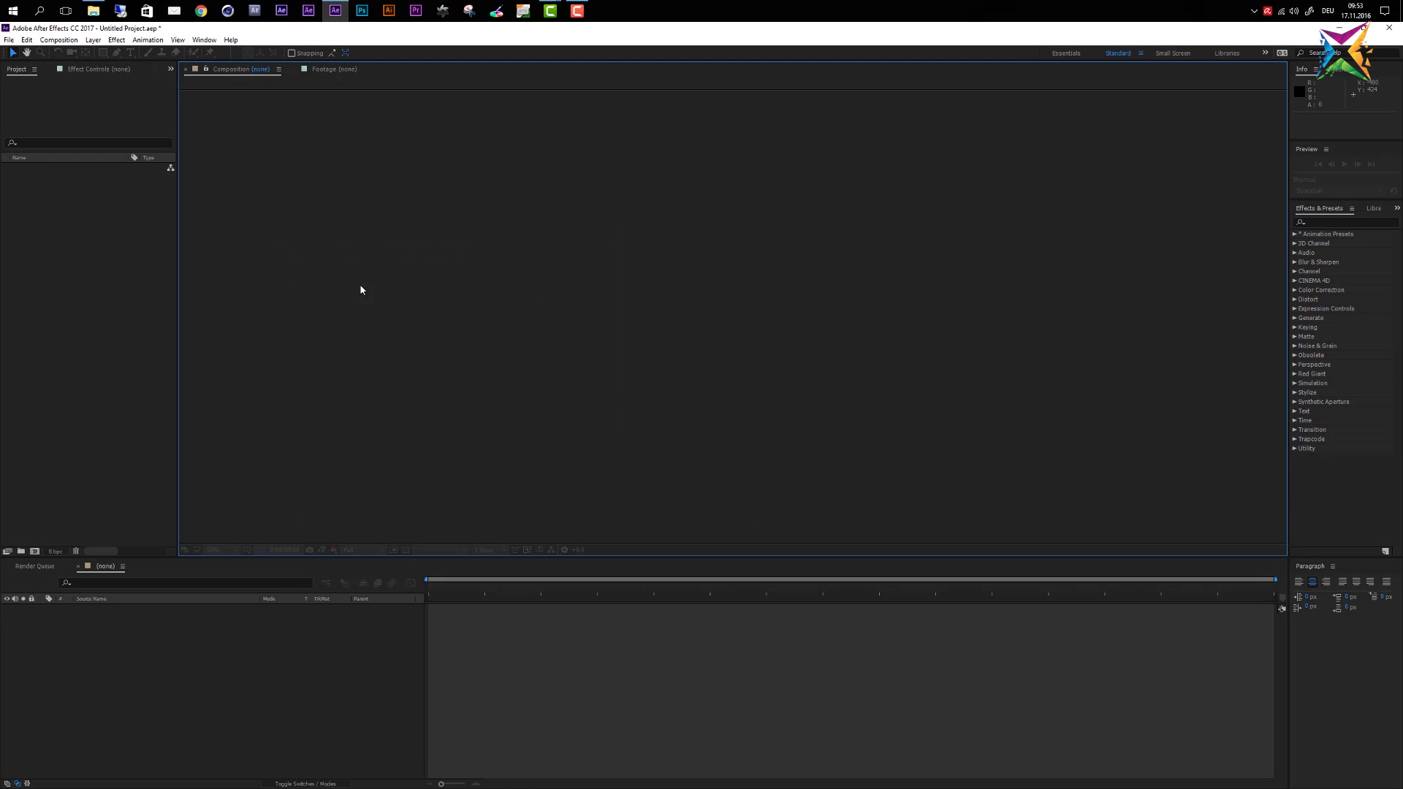